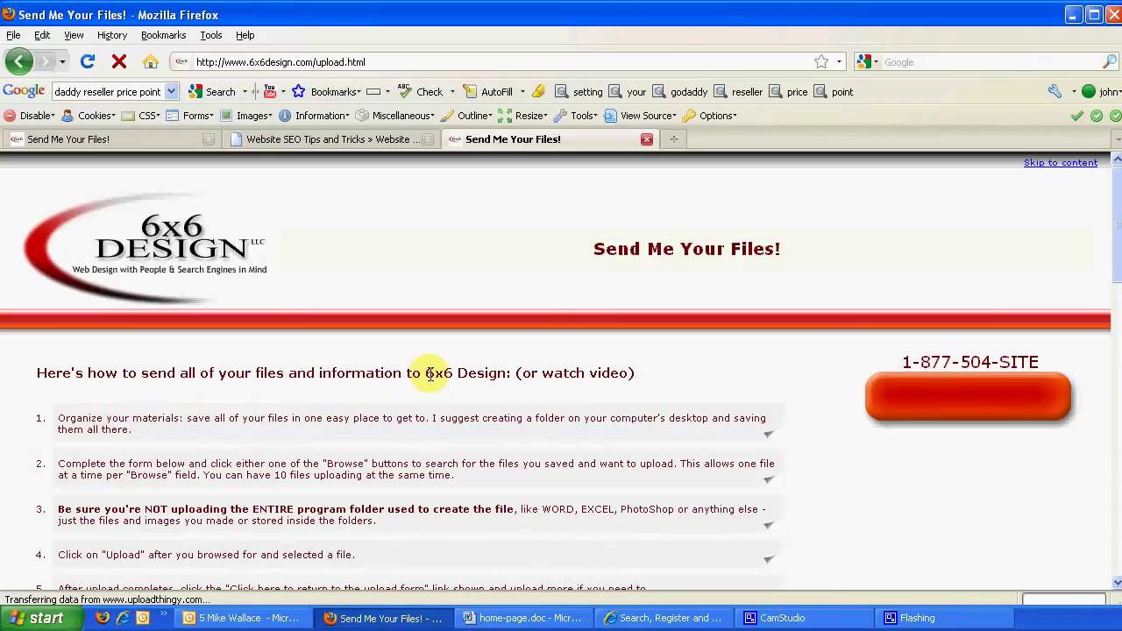
Scroll through the upload page, then minimise Firefox to reveal the desktop.
scroll(430, 375, "down", 2)
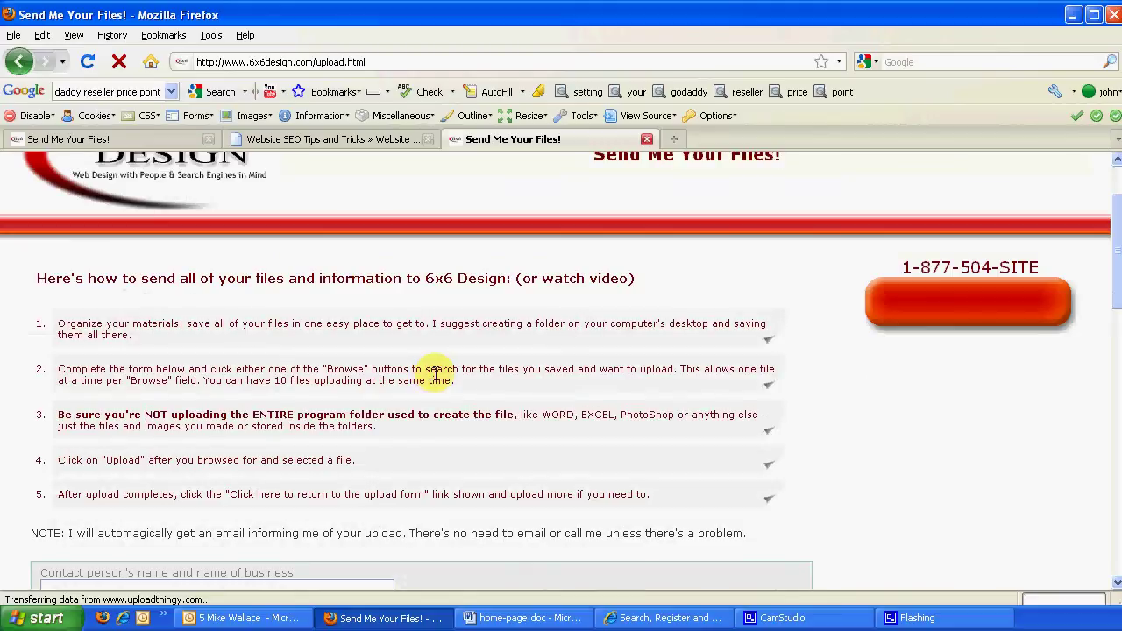
scroll(436, 372, "down", 1)
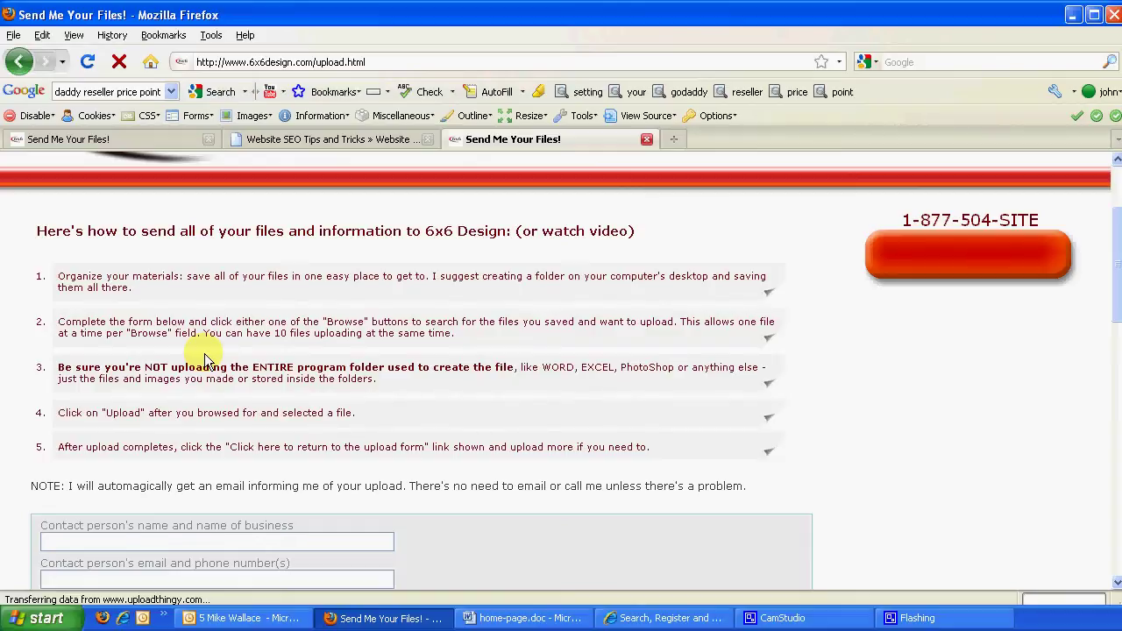
scroll(204, 355, "down", 3)
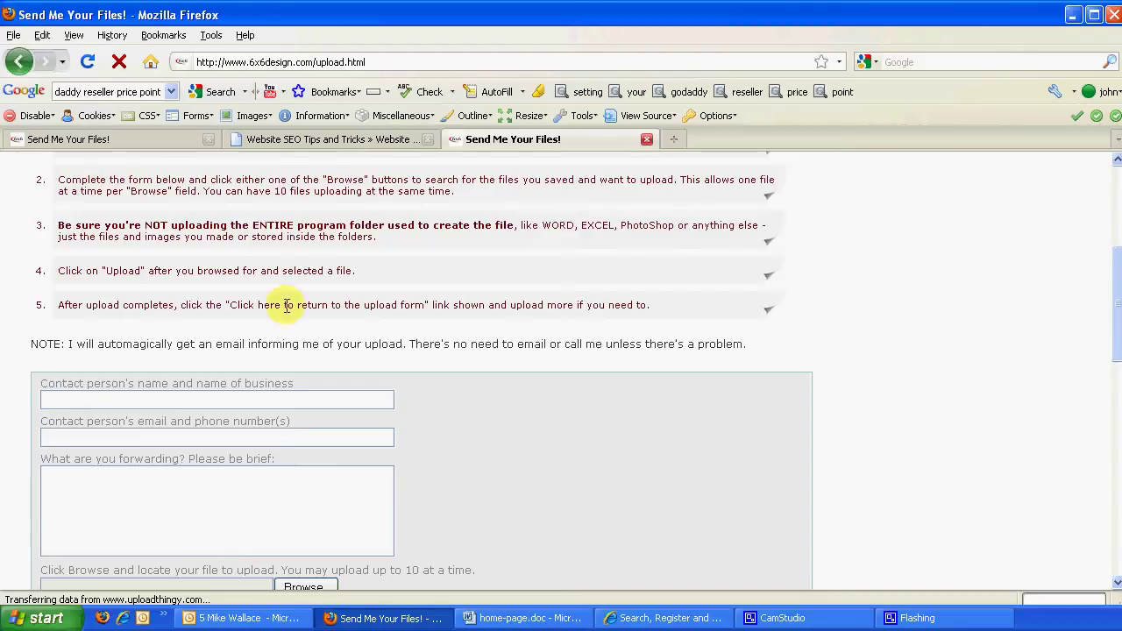
scroll(282, 319, "up", 5)
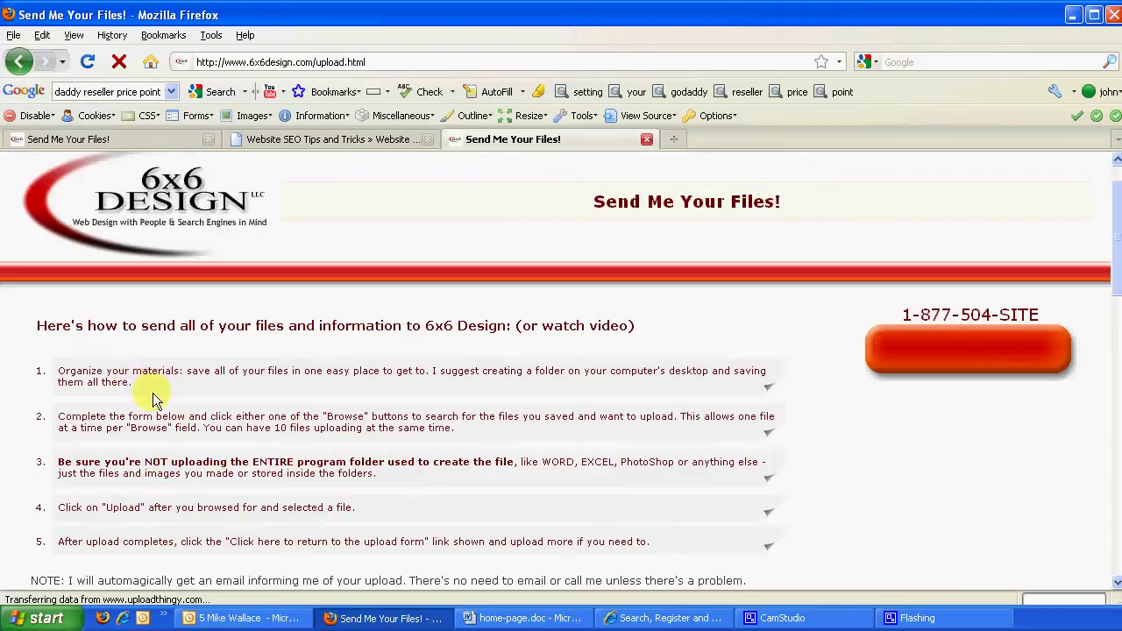
scroll(195, 413, "down", 2)
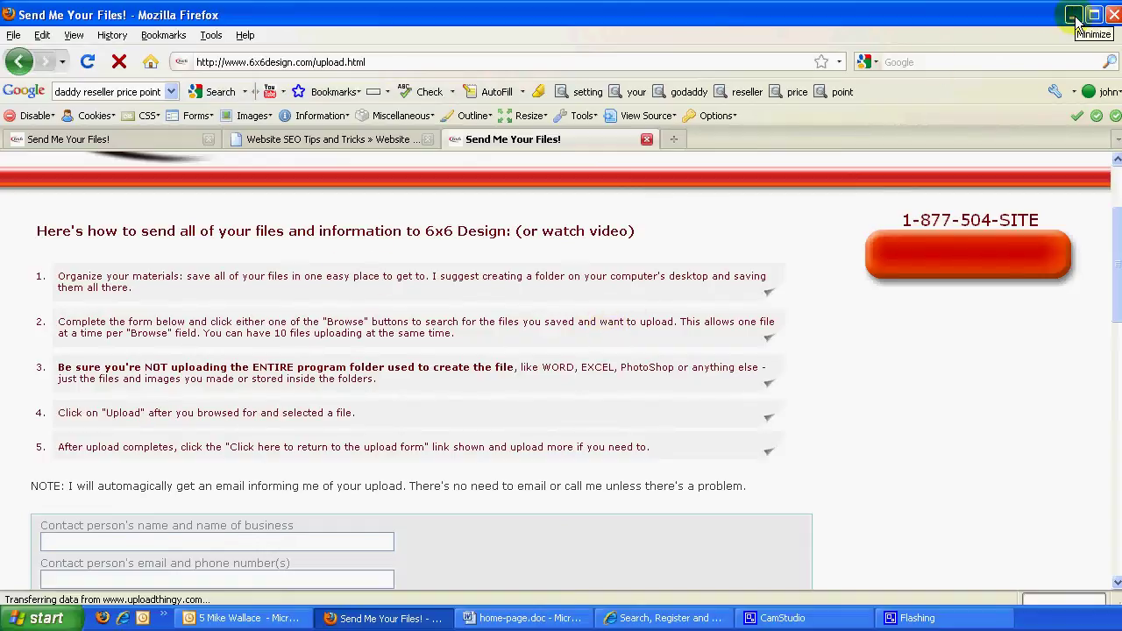
left_click(1073, 17)
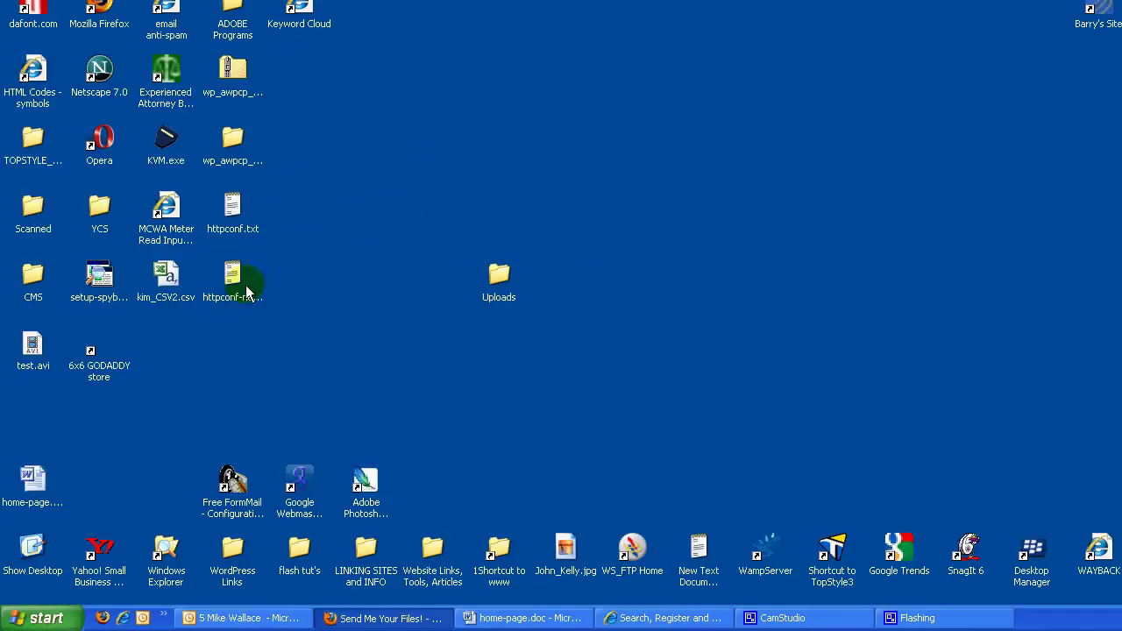
Create a new desktop folder named 'name of folder'.
right_click(362, 212)
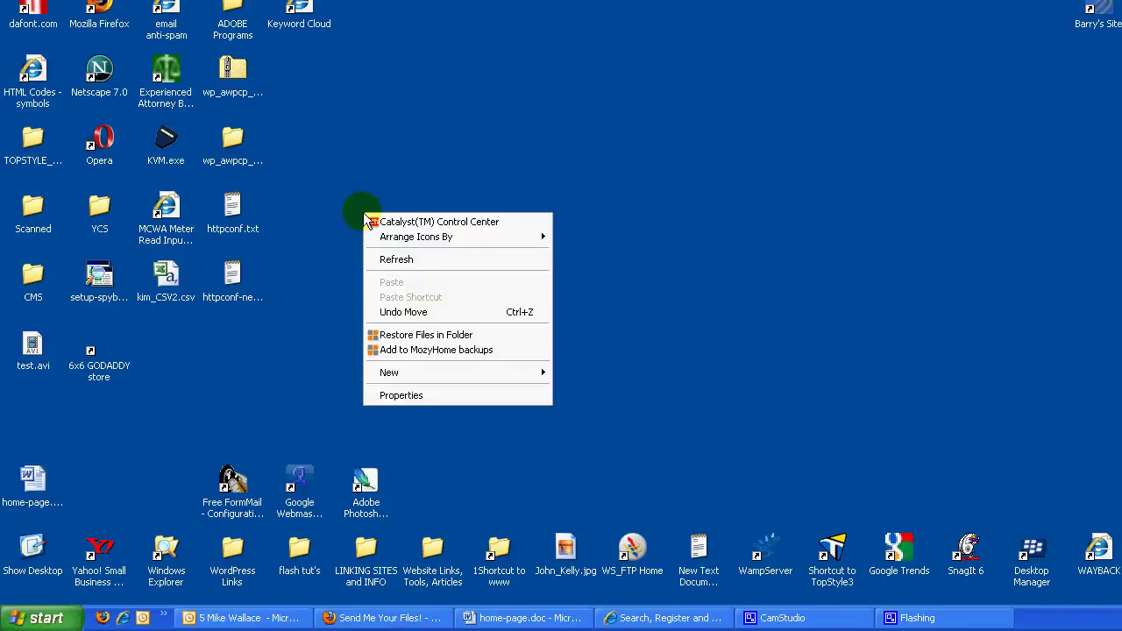
mouse_move(391, 373)
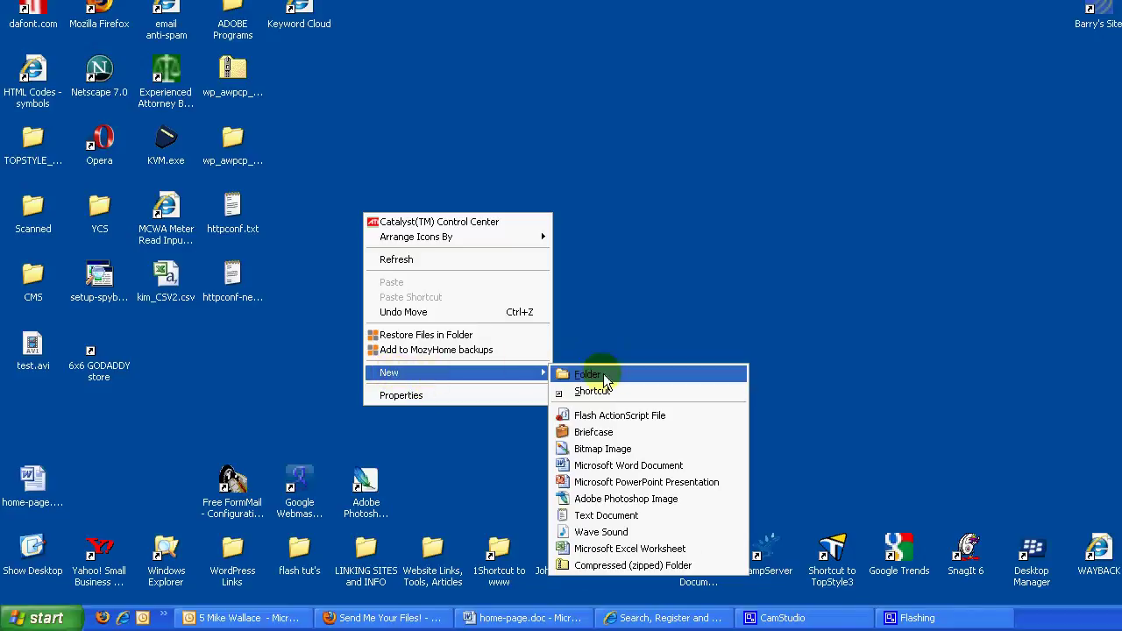
left_click(587, 375)
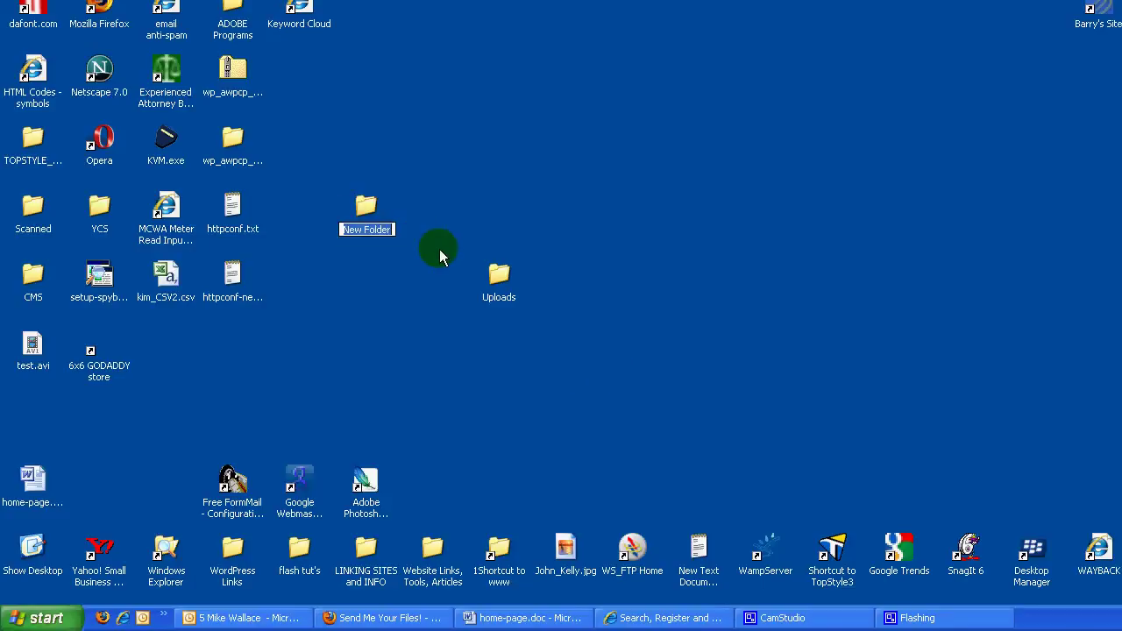
key("BackSpace")
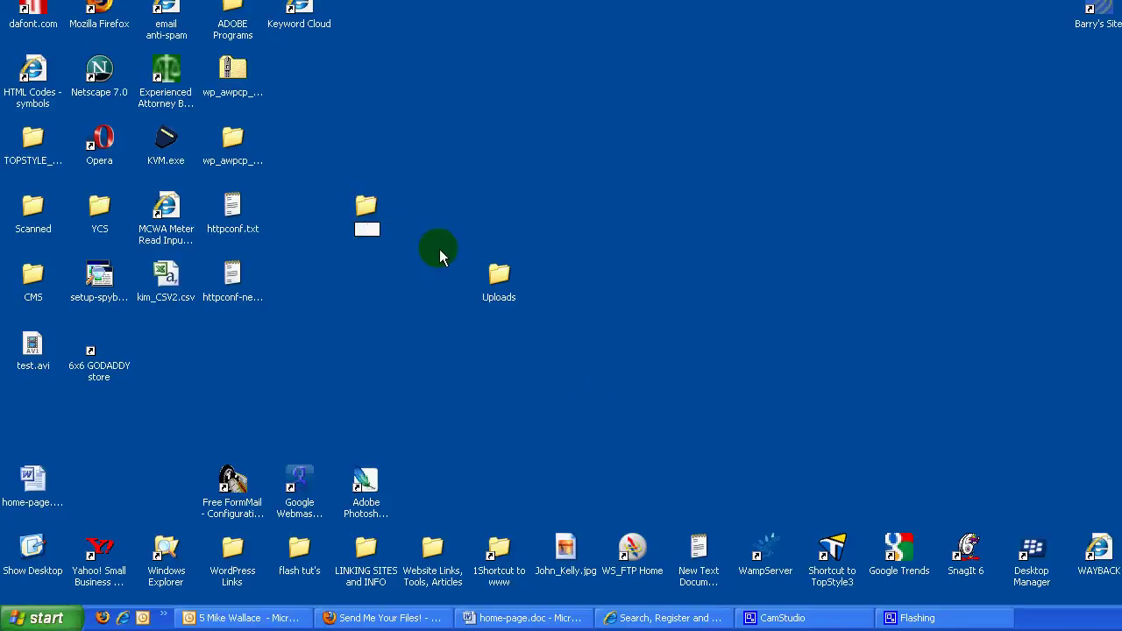
type("name of folder")
left_click(373, 290)
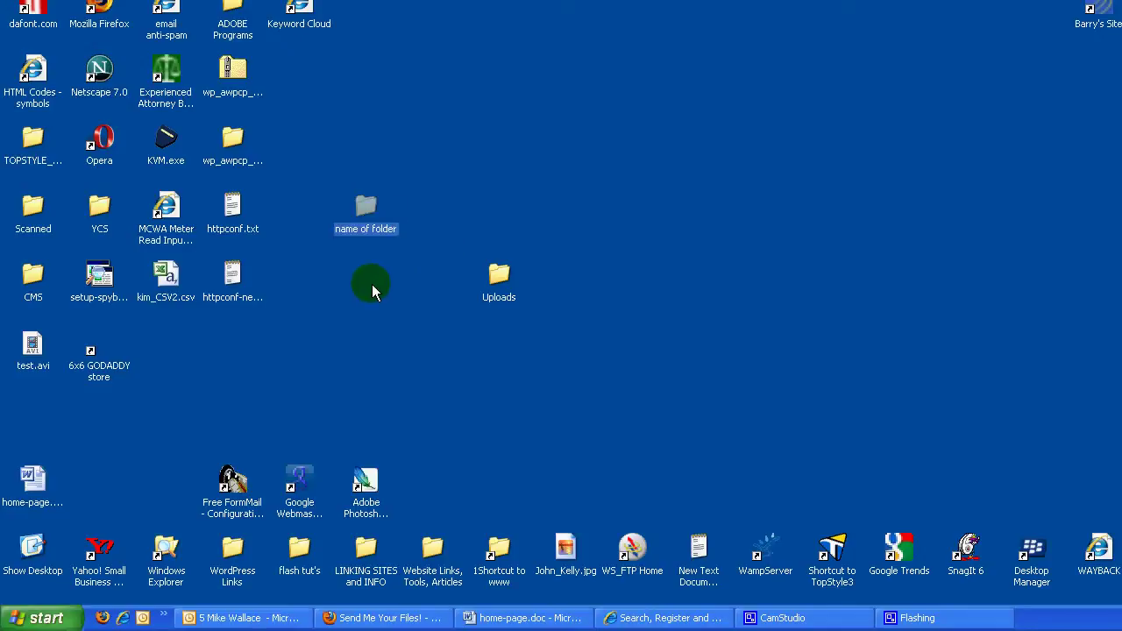
Delete the 'name of folder' folder and select the Uploads folder on the desktop.
right_click(365, 209)
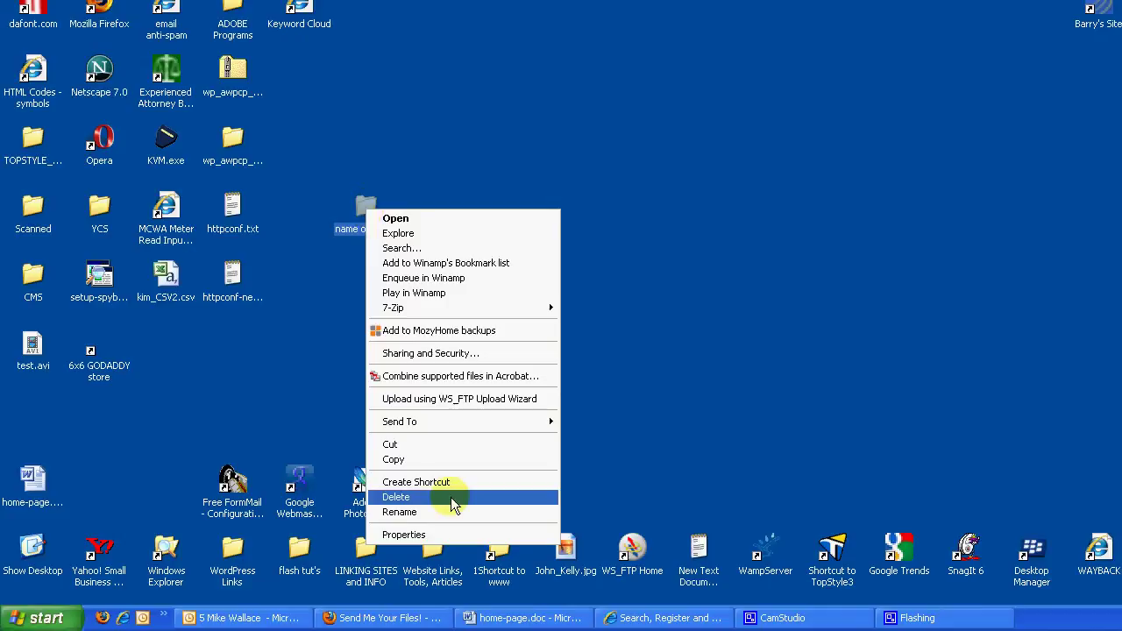
left_click(447, 496)
left_click(813, 201)
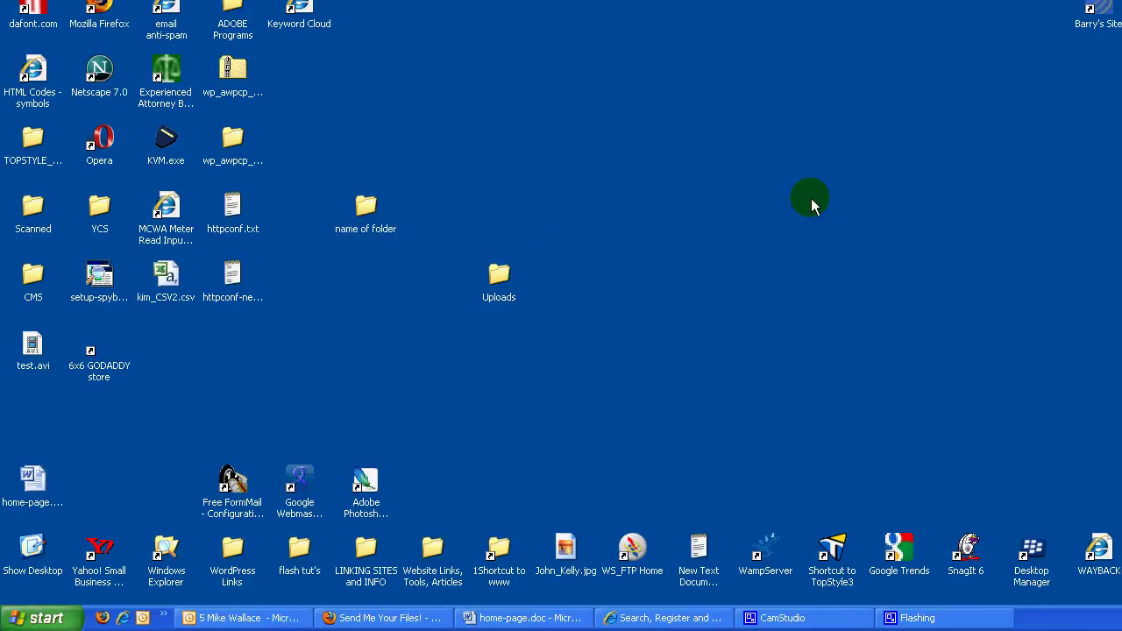
left_click(502, 278)
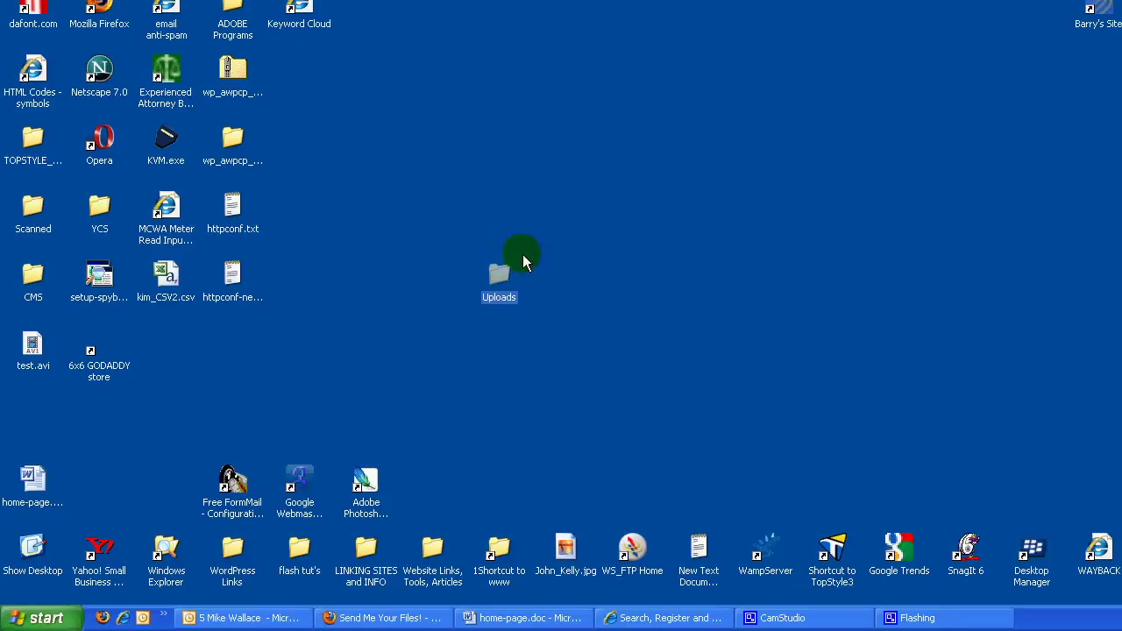
mouse_move(504, 281)
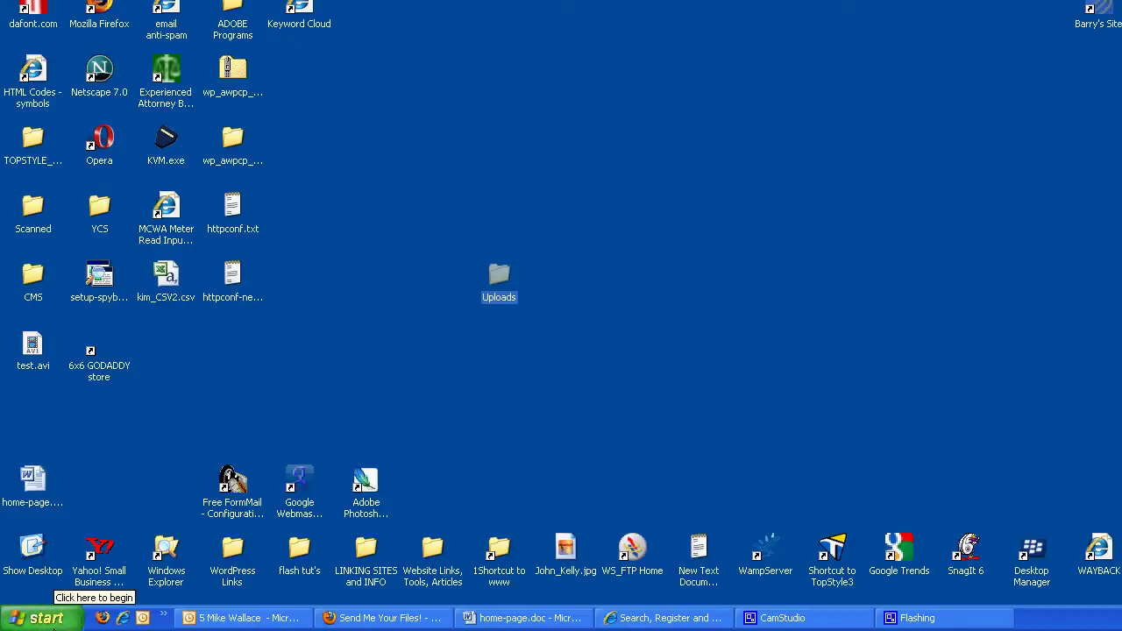
Browse My Pictures from the Start menu and open 18_bday.JPG in the picture viewer.
left_click(53, 619)
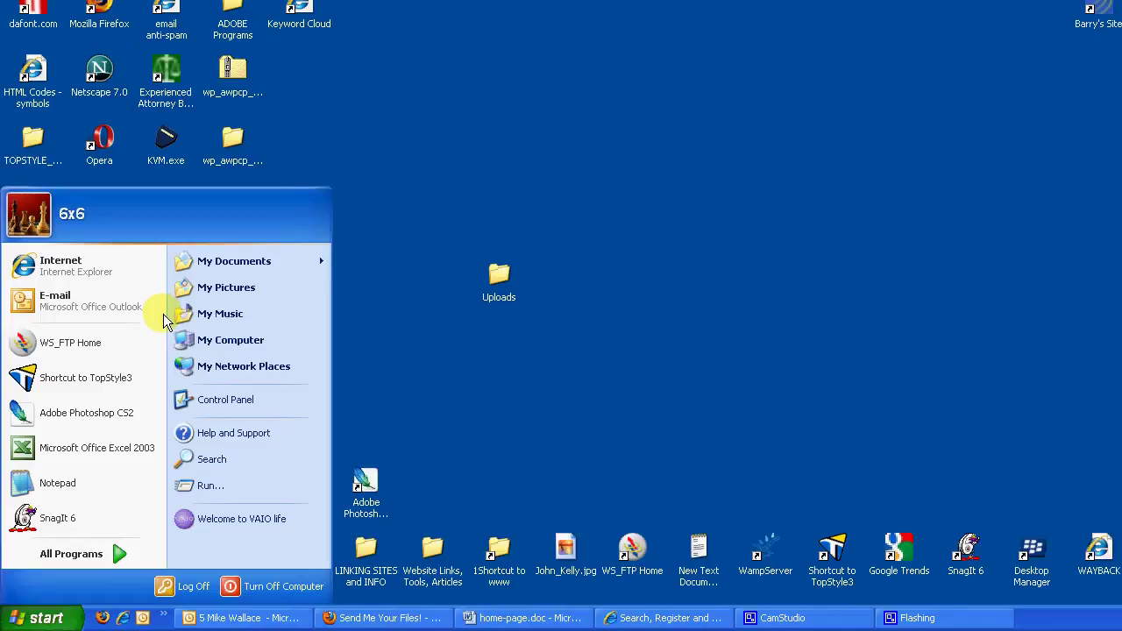
left_click(242, 289)
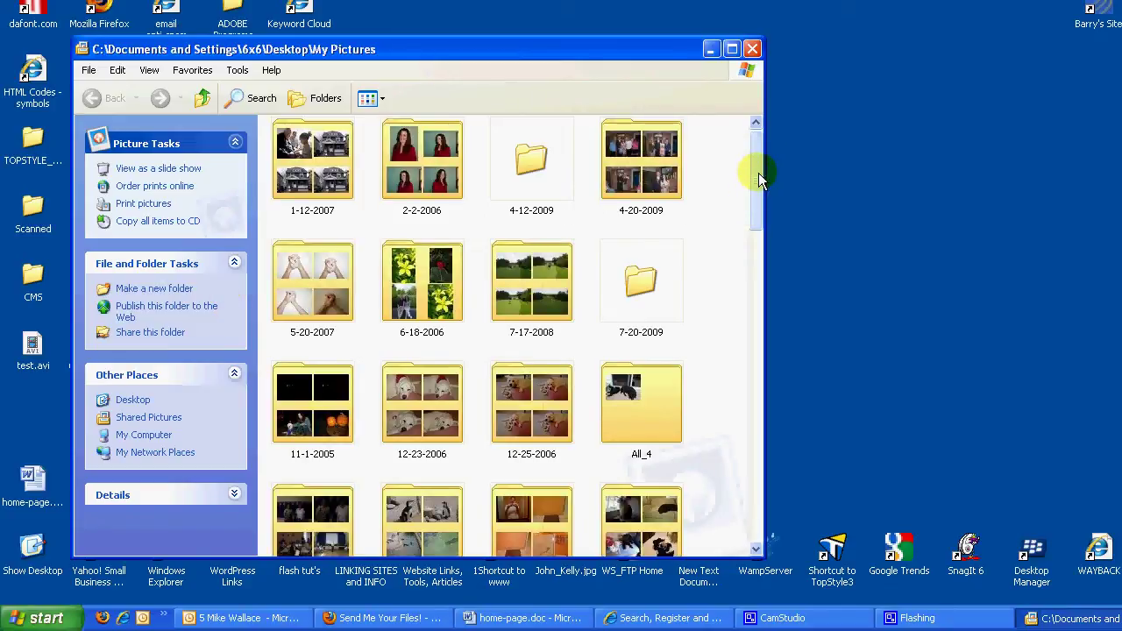
left_click_drag(754, 179, 758, 473)
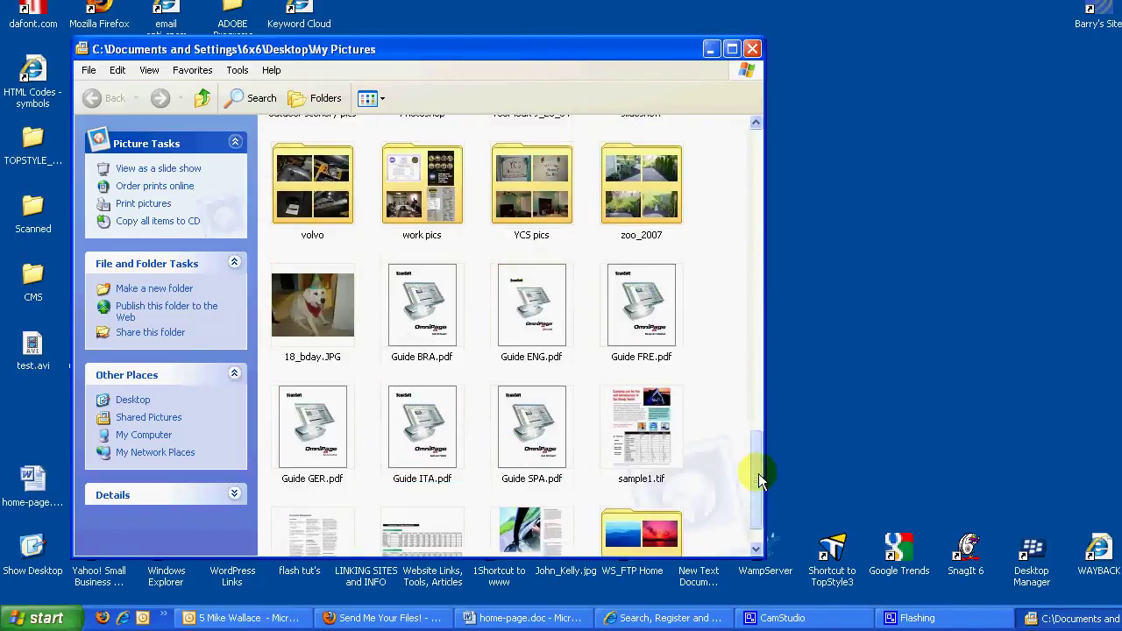
double_click(302, 314)
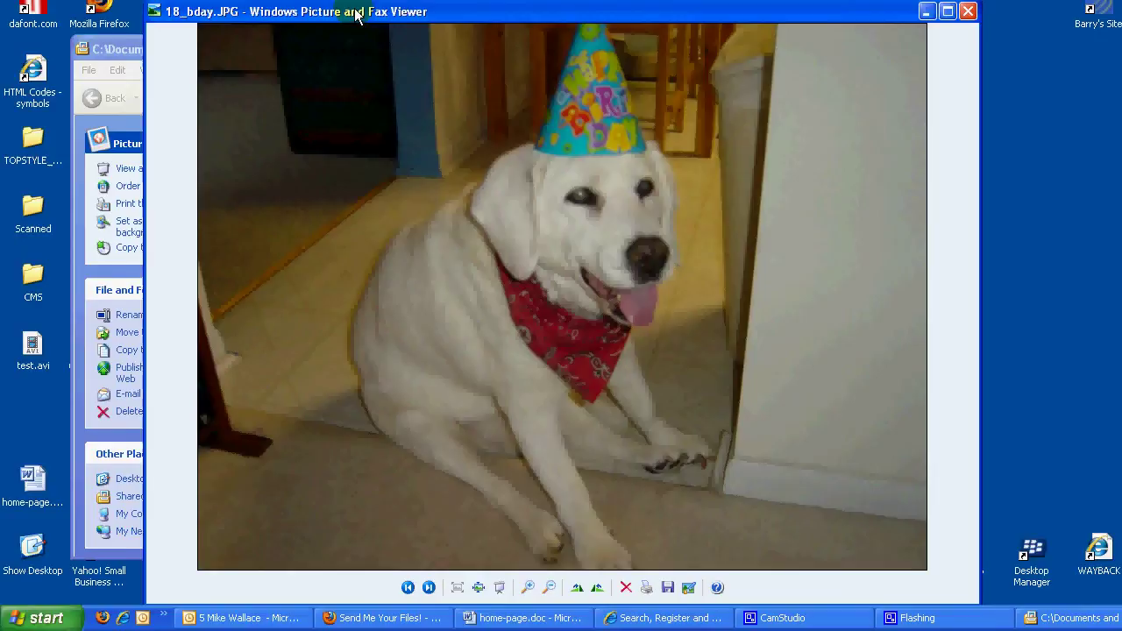
left_click_drag(356, 14, 275, 10)
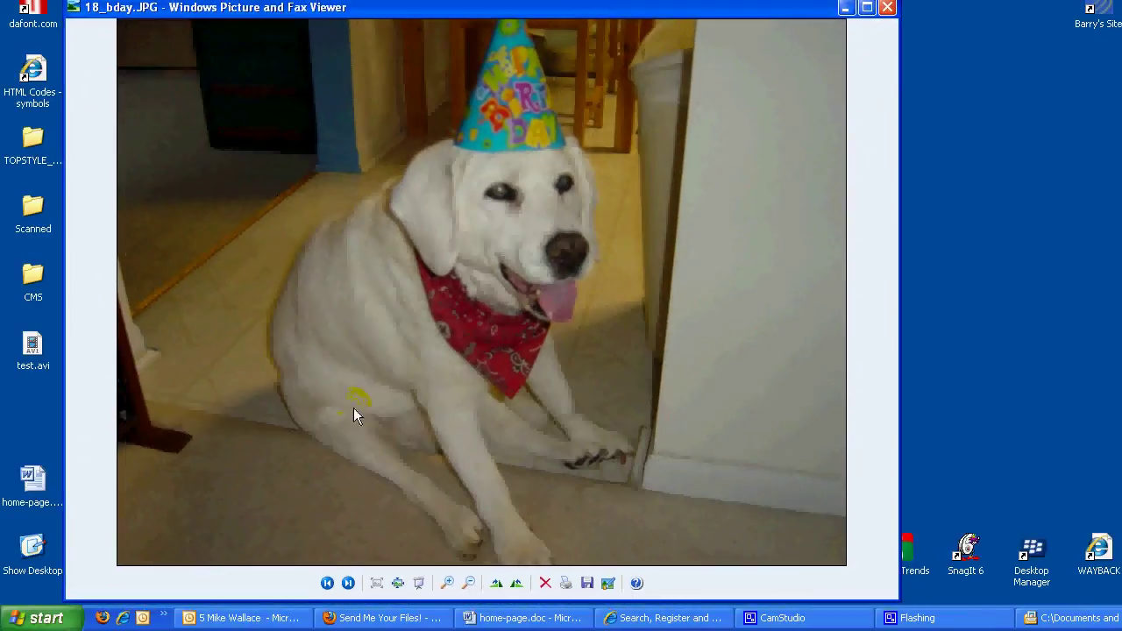
left_click(586, 583)
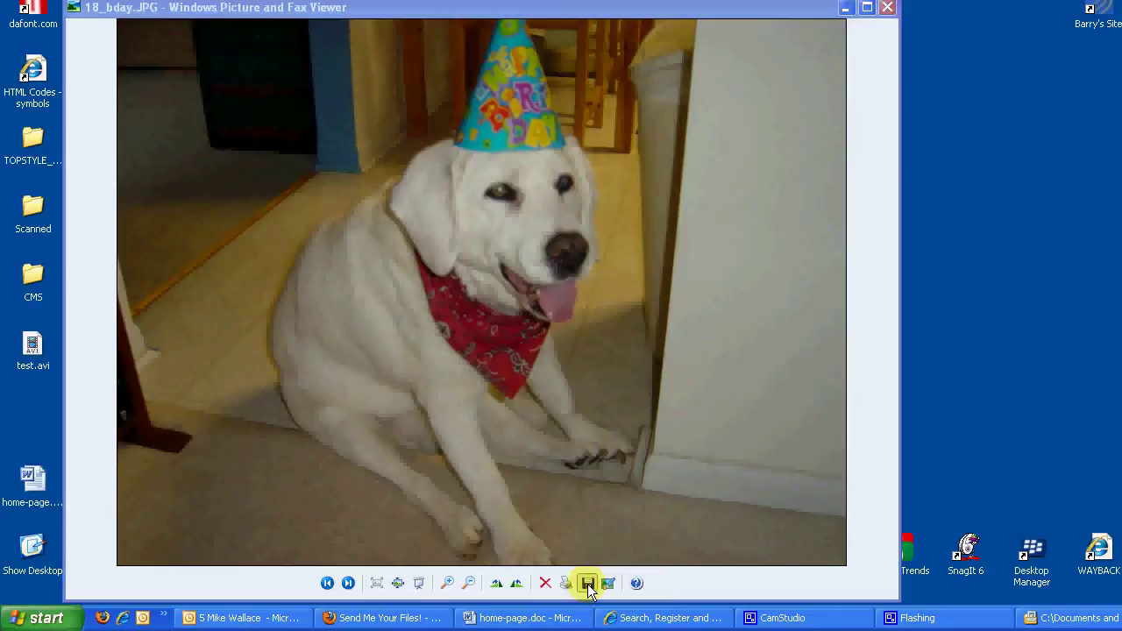
Copy the 18_bday photo as a JPEG into Desktop > Uploads using Copy To.
left_click(587, 583)
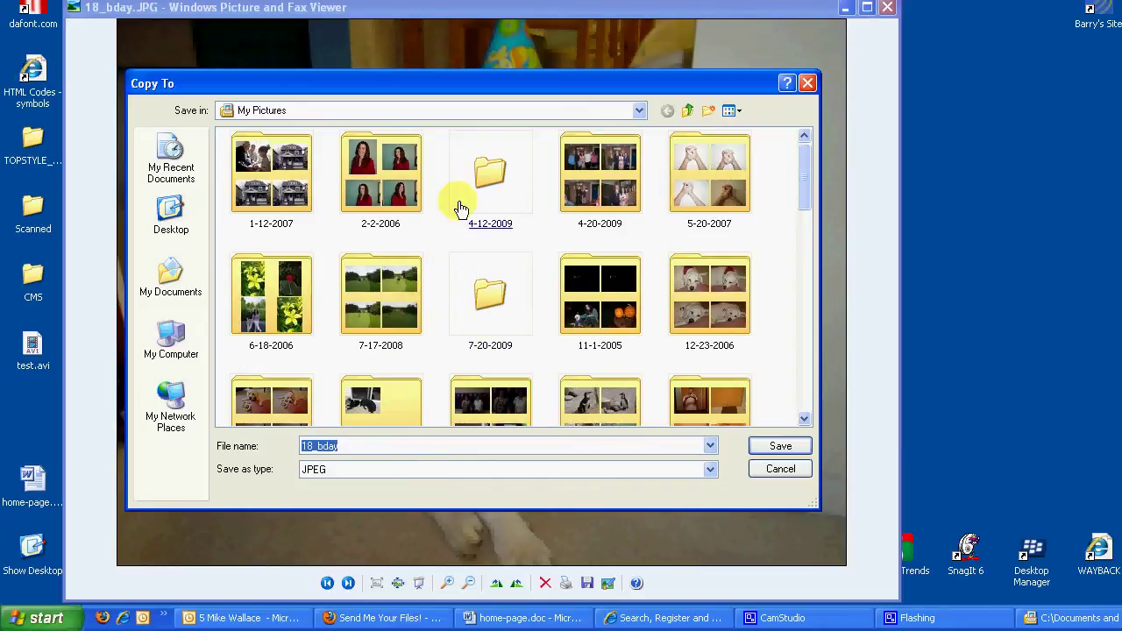
left_click(171, 214)
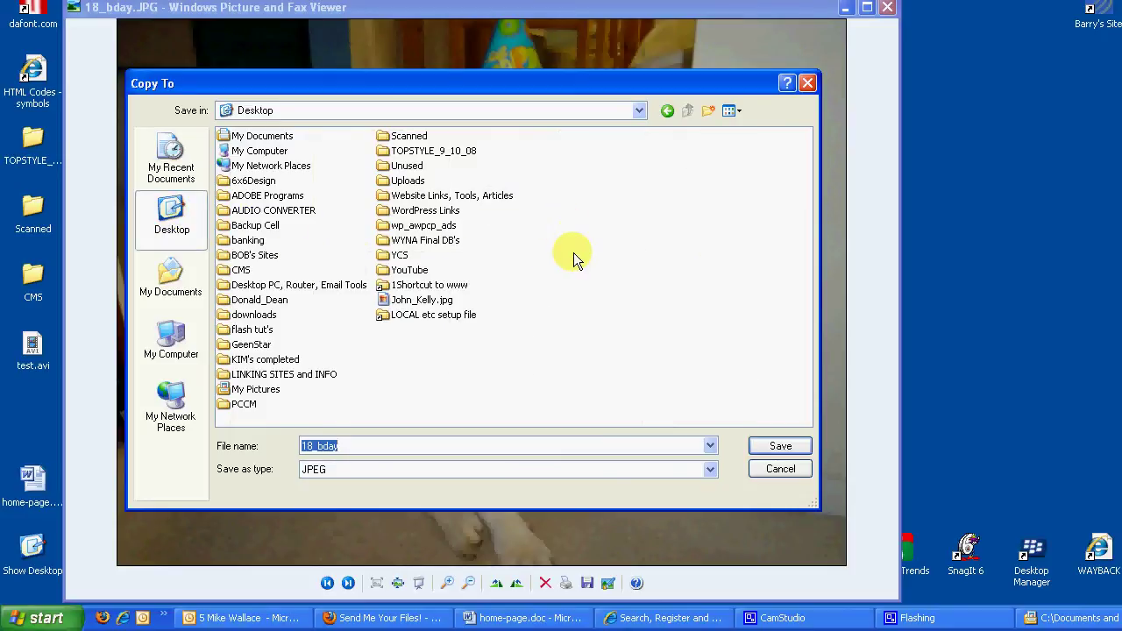
left_click(638, 111)
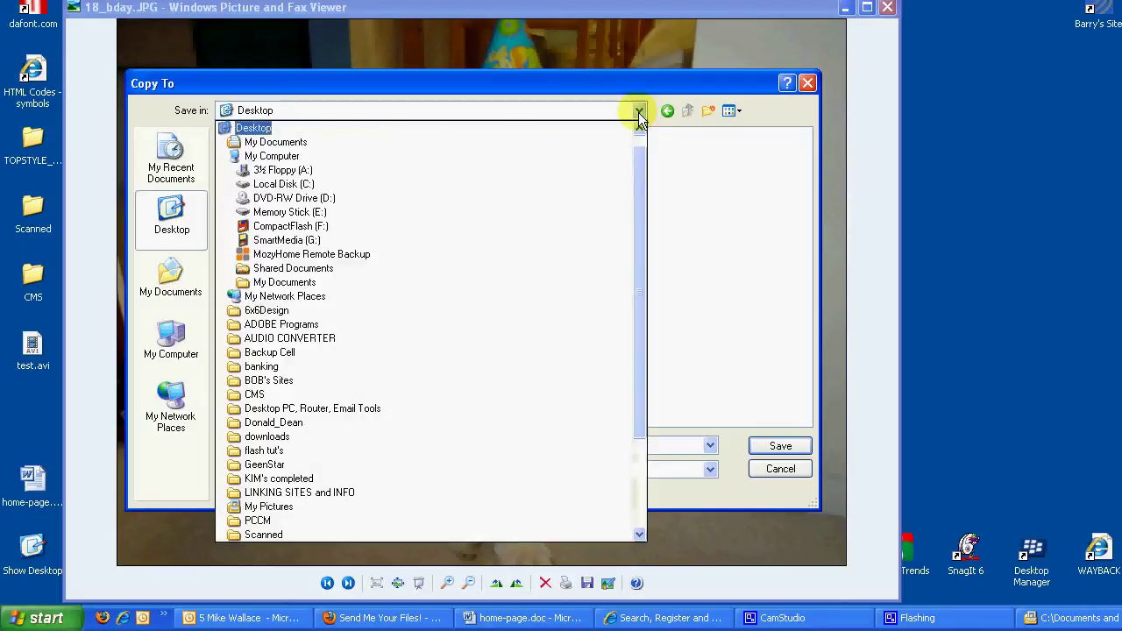
left_click_drag(643, 192, 641, 149)
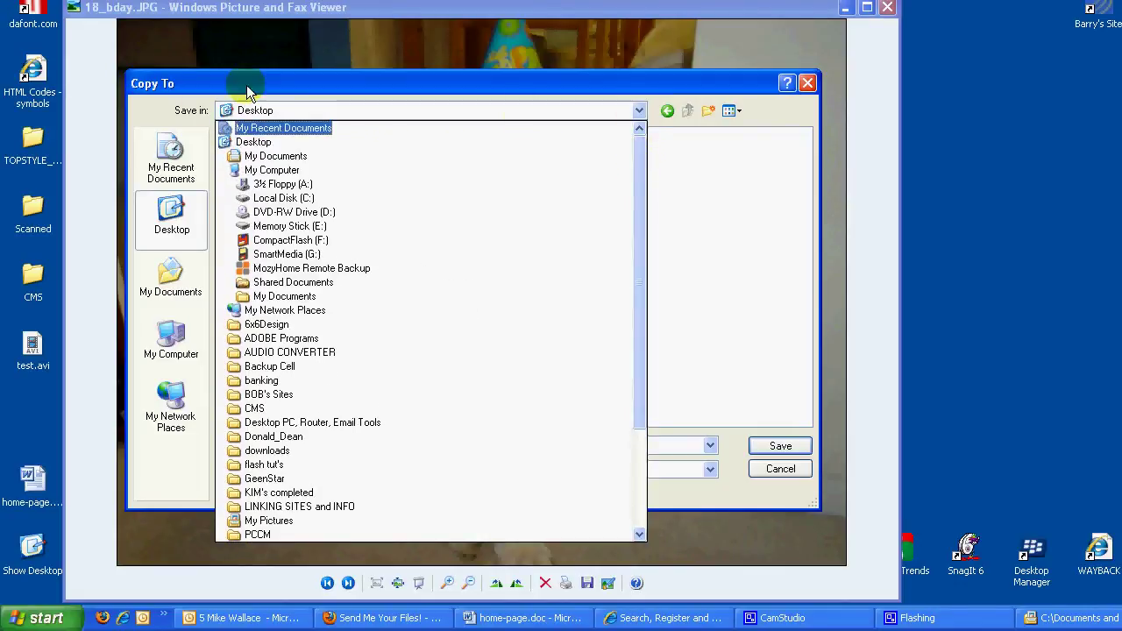
left_click(254, 143)
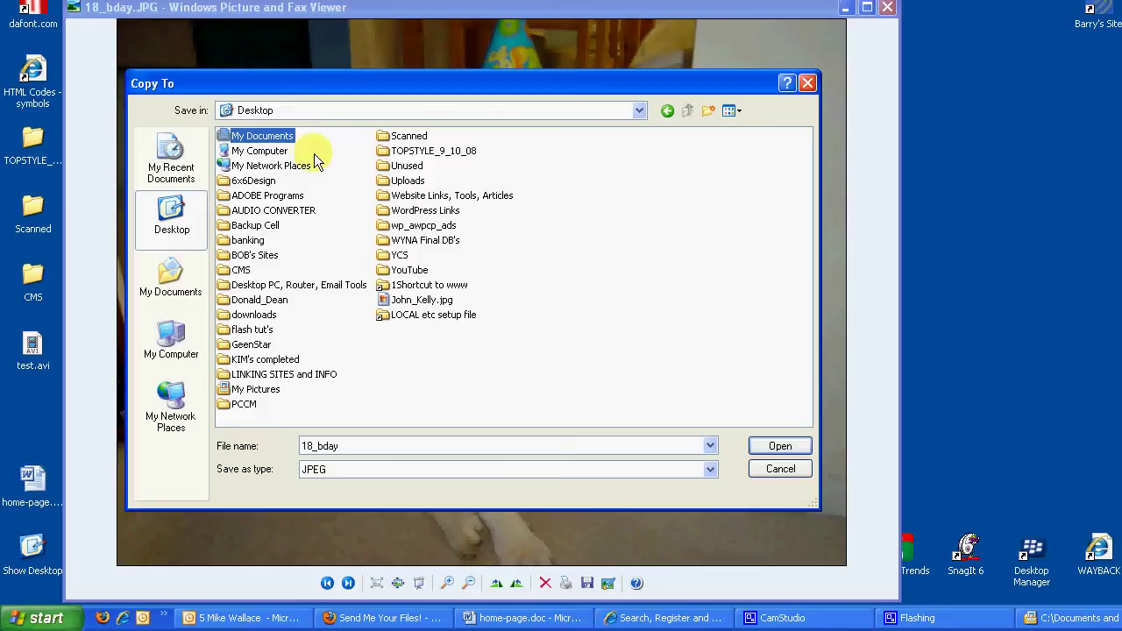
left_click(391, 182)
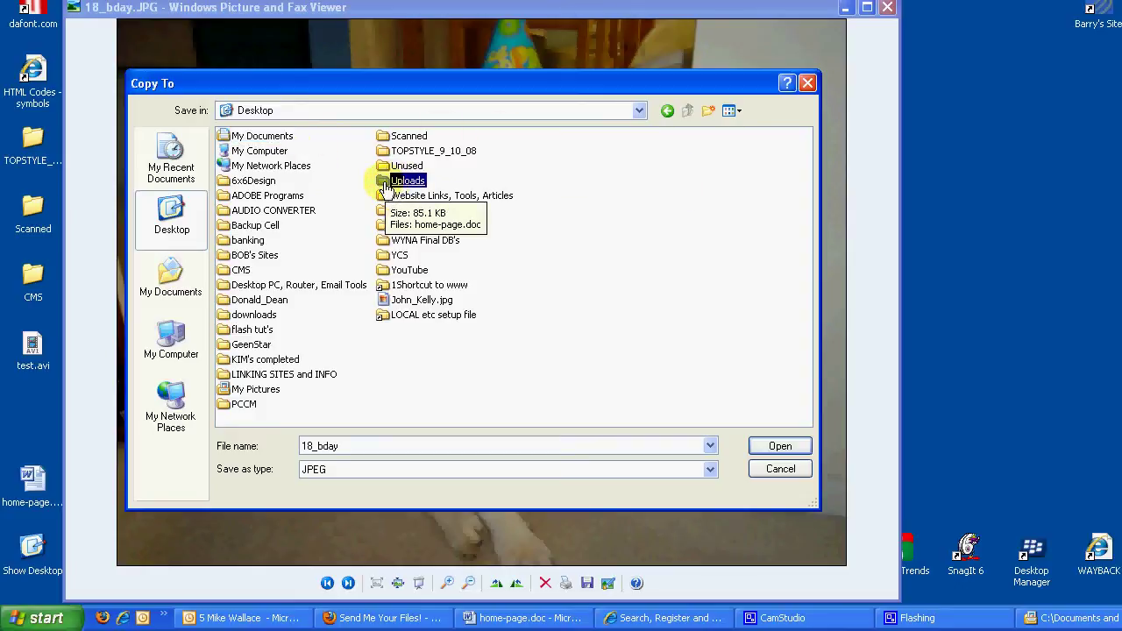
double_click(382, 184)
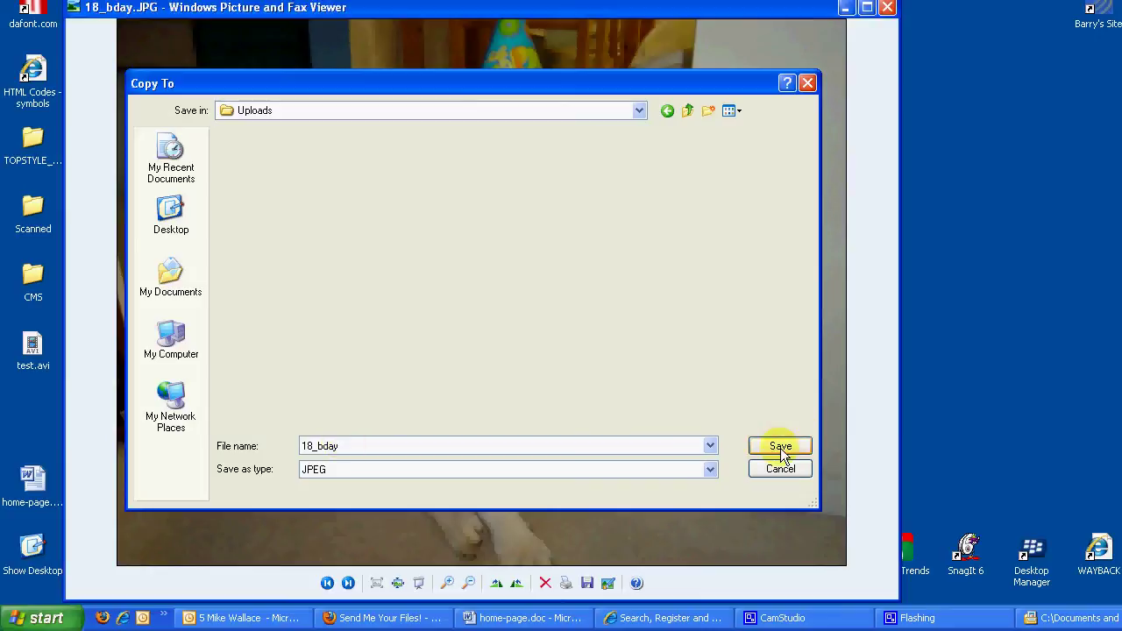
left_click(780, 448)
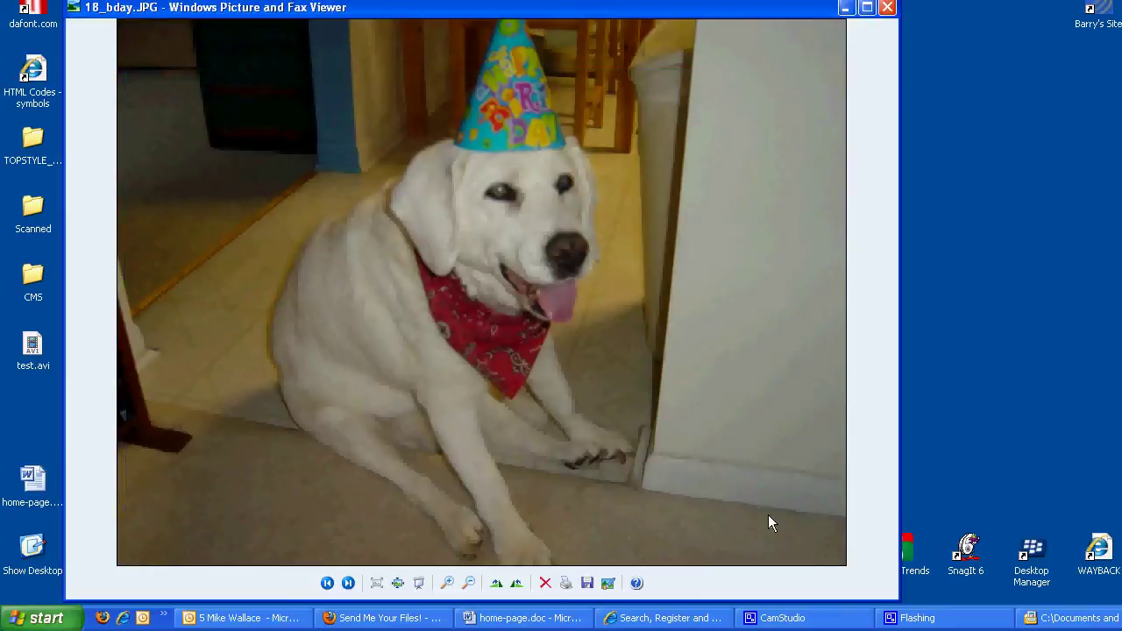
Close the picture viewer and the My Pictures folder window.
left_click(887, 7)
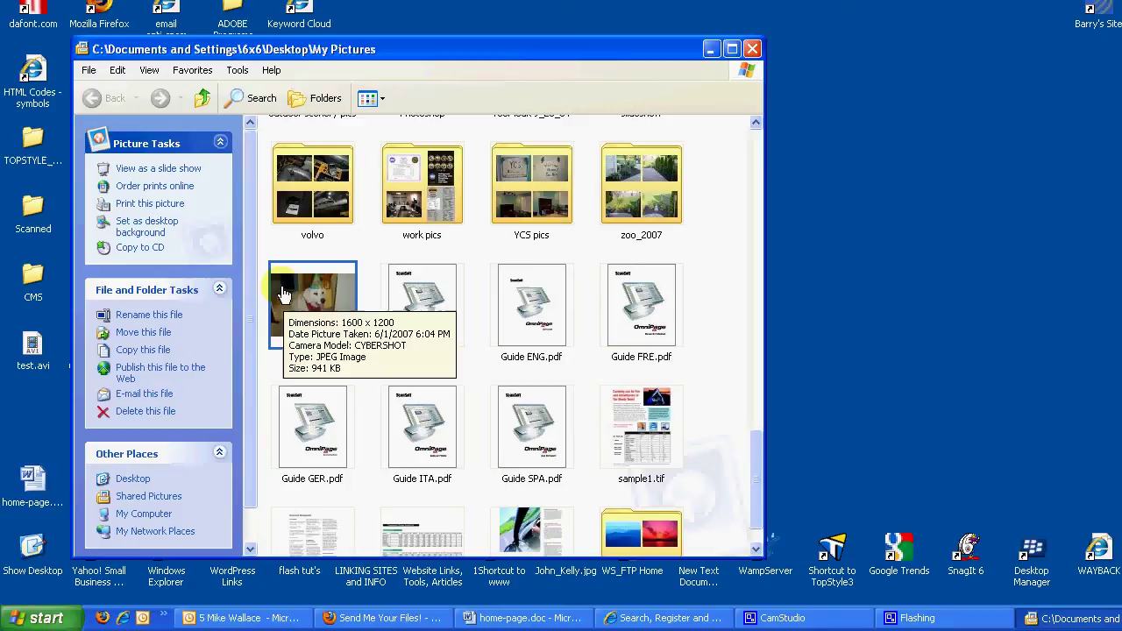
left_click(382, 314)
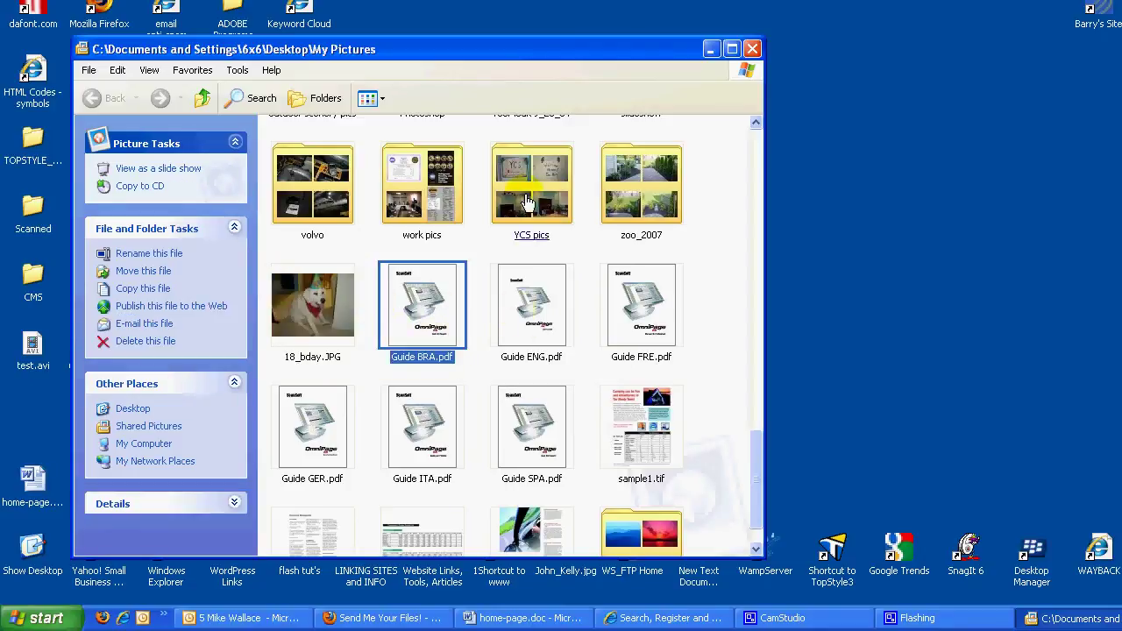
left_click(523, 203)
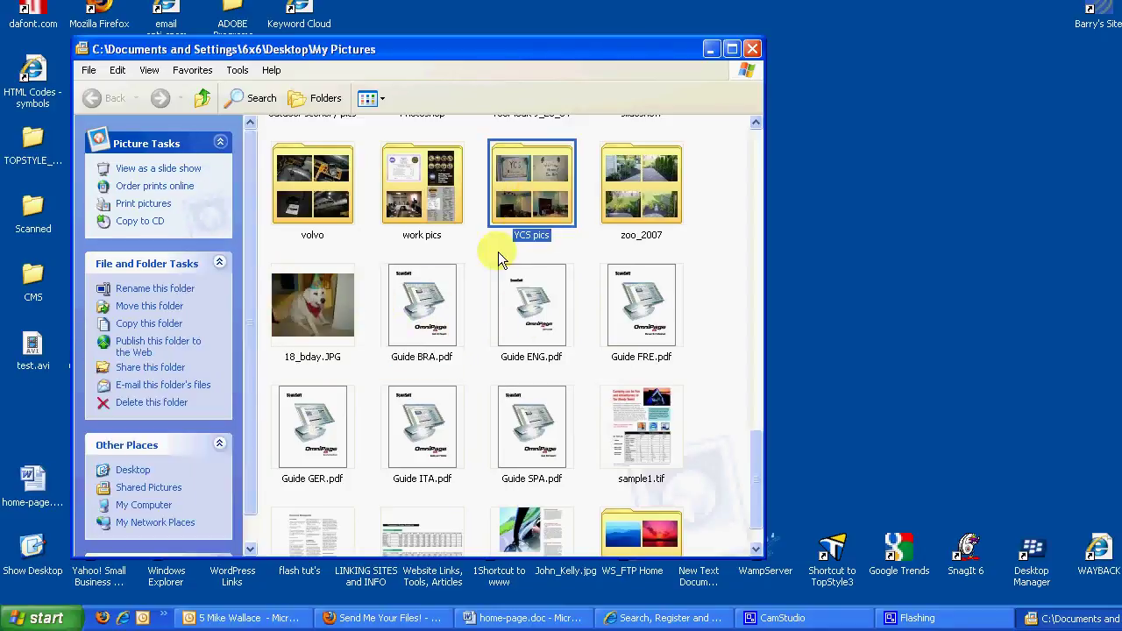
left_click(754, 50)
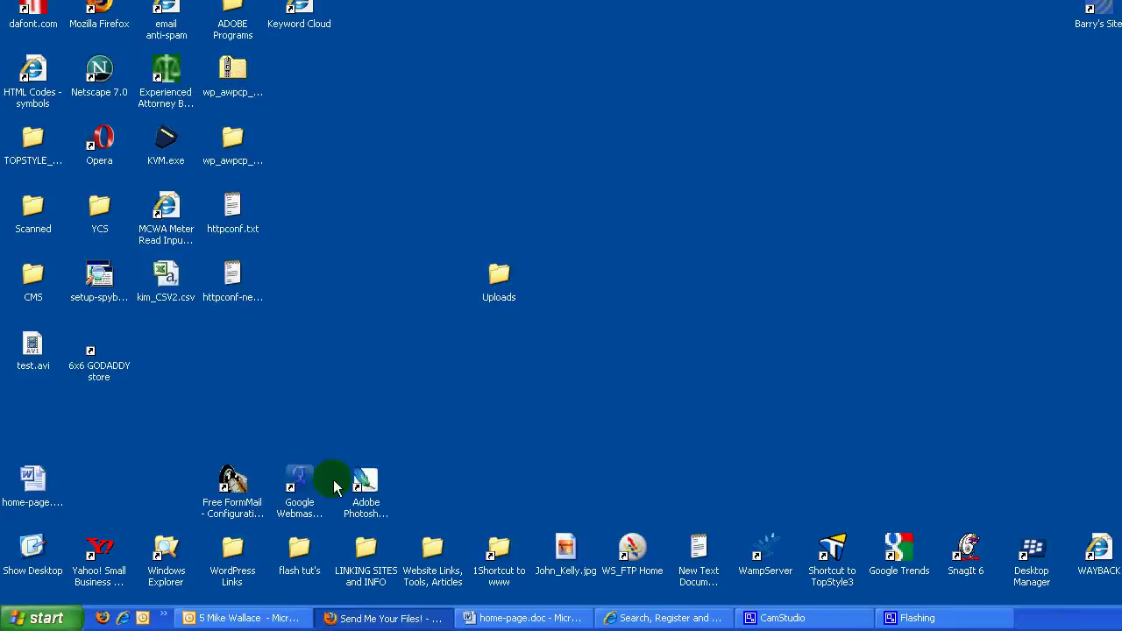
Restore home-page.doc in Word and scroll through its heading, paragraph and dog photo.
left_click(504, 618)
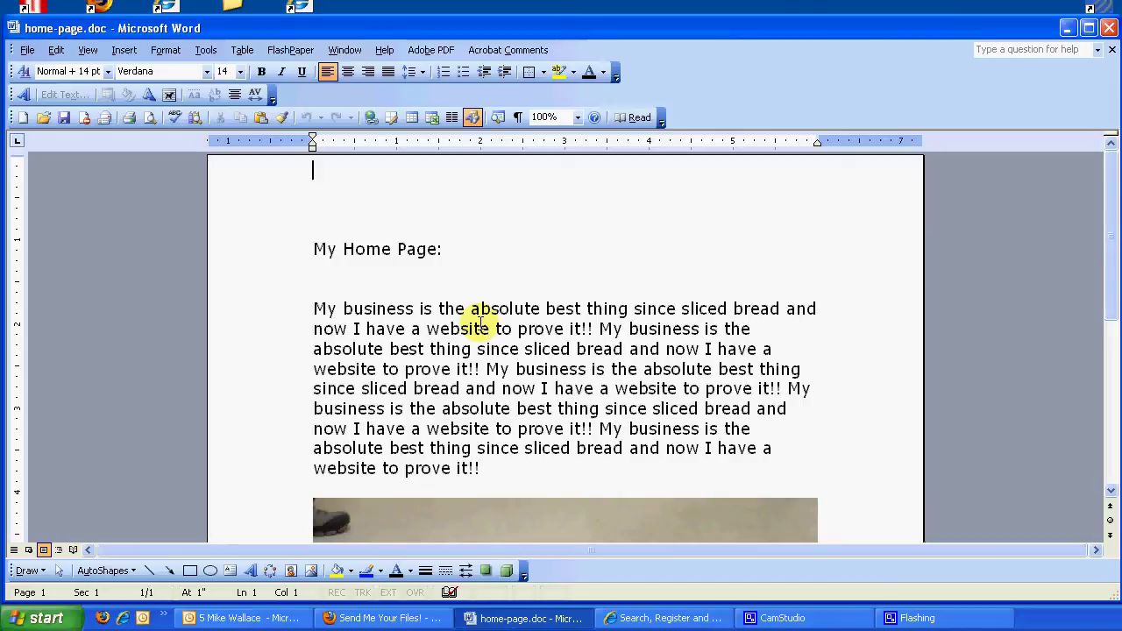
left_click(480, 327)
scroll(480, 327, "down", 2)
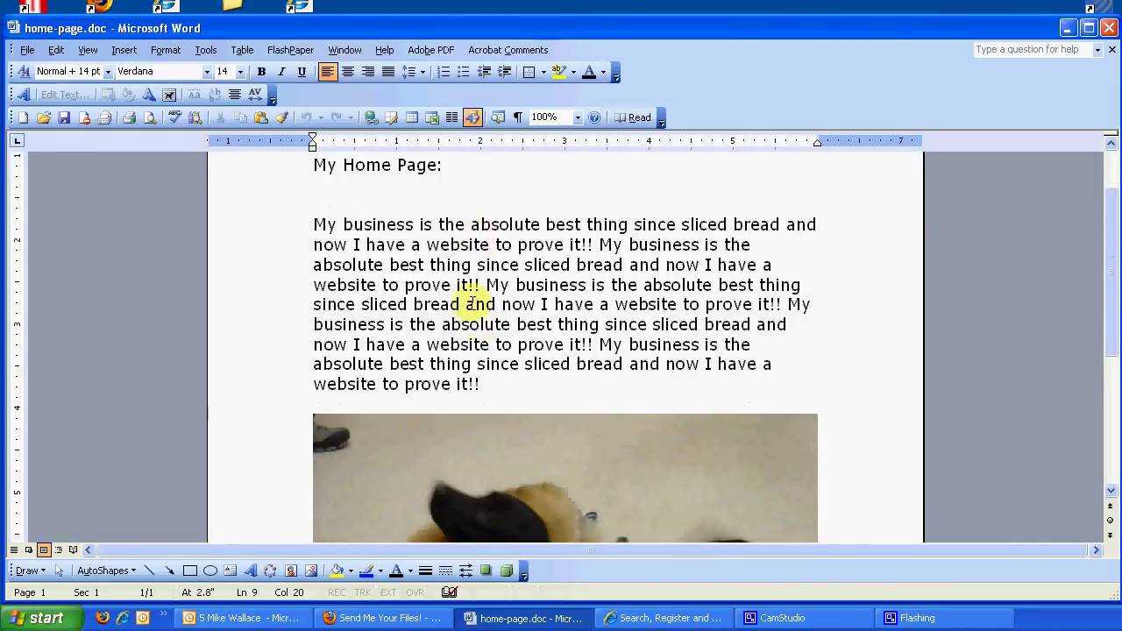
scroll(574, 296, "down", 6)
scroll(574, 296, "up", 6)
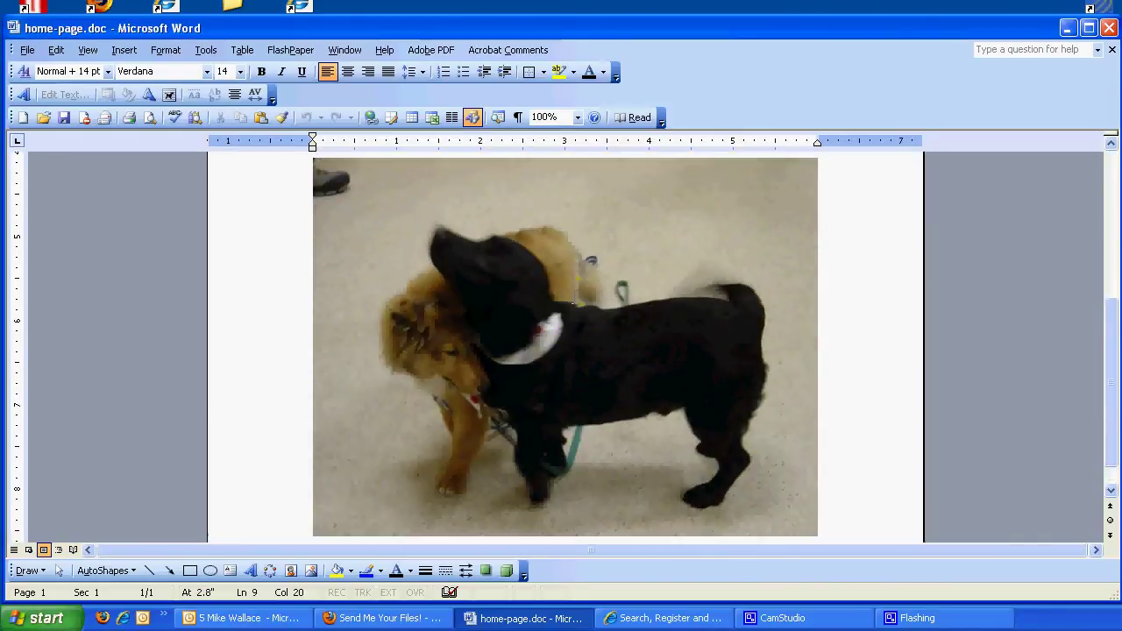
scroll(574, 297, "up", 2)
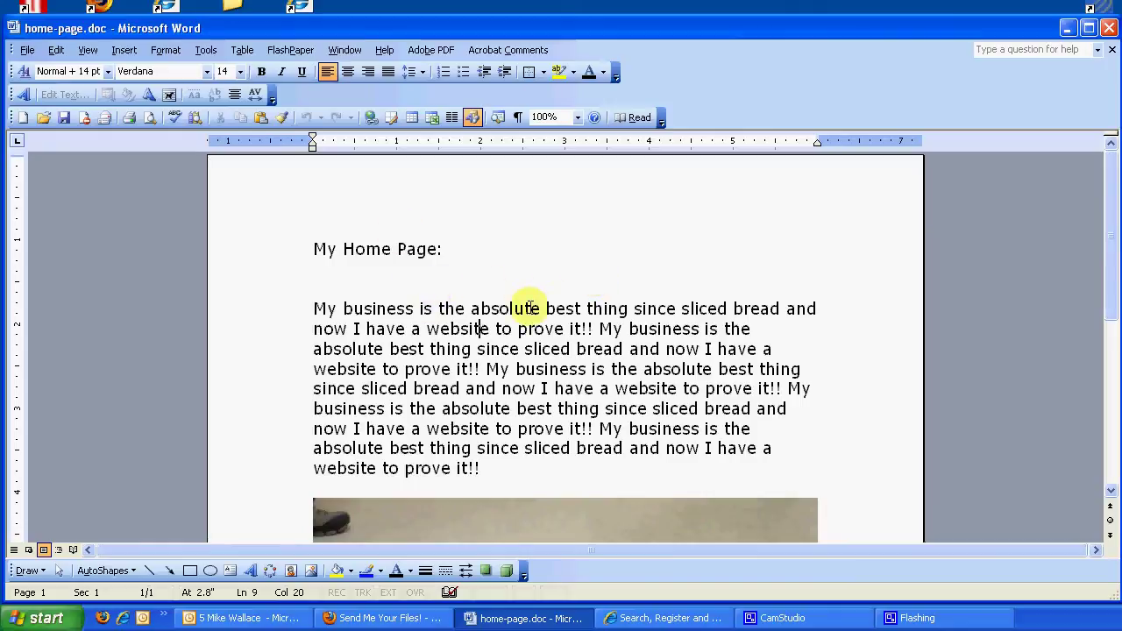
Use File > Save As to store home-page.doc in the Uploads folder.
left_click(27, 50)
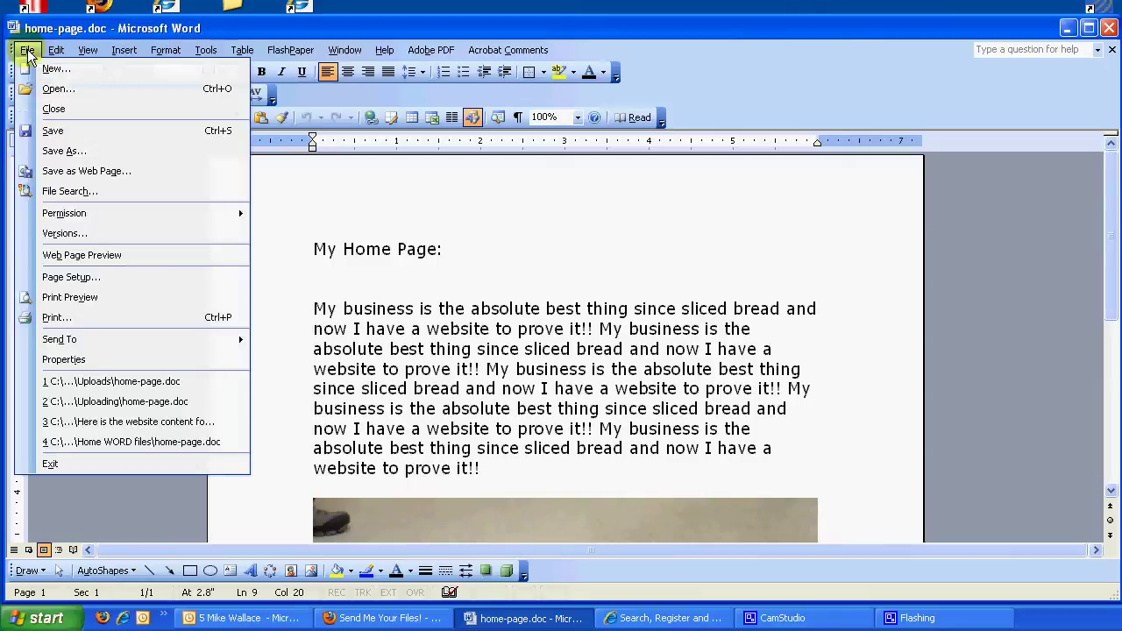
left_click(60, 151)
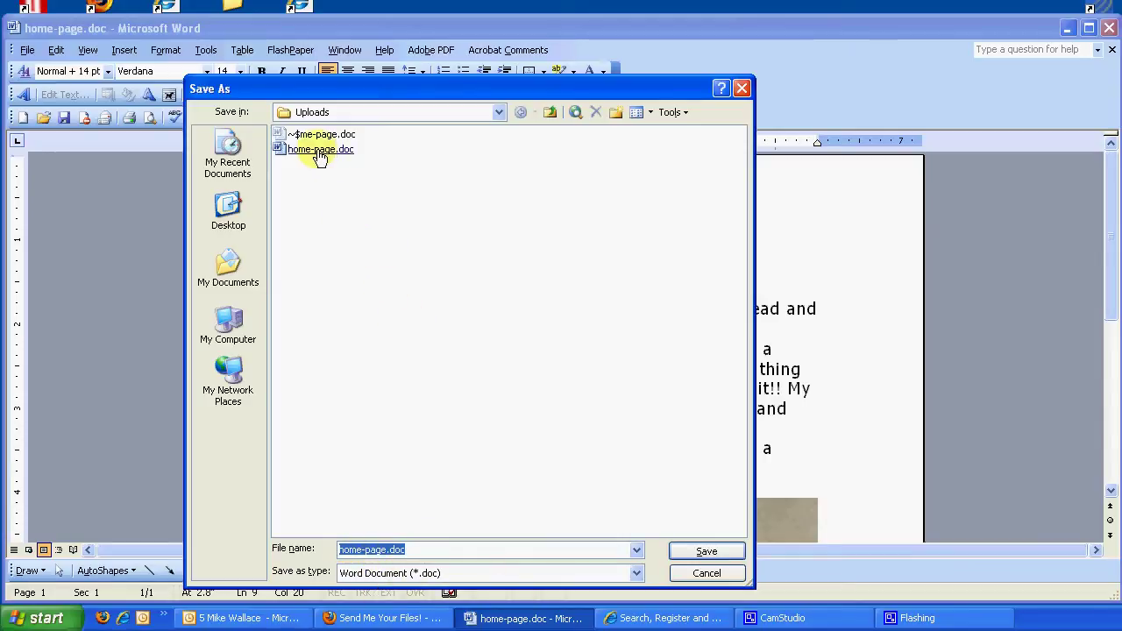
left_click(713, 549)
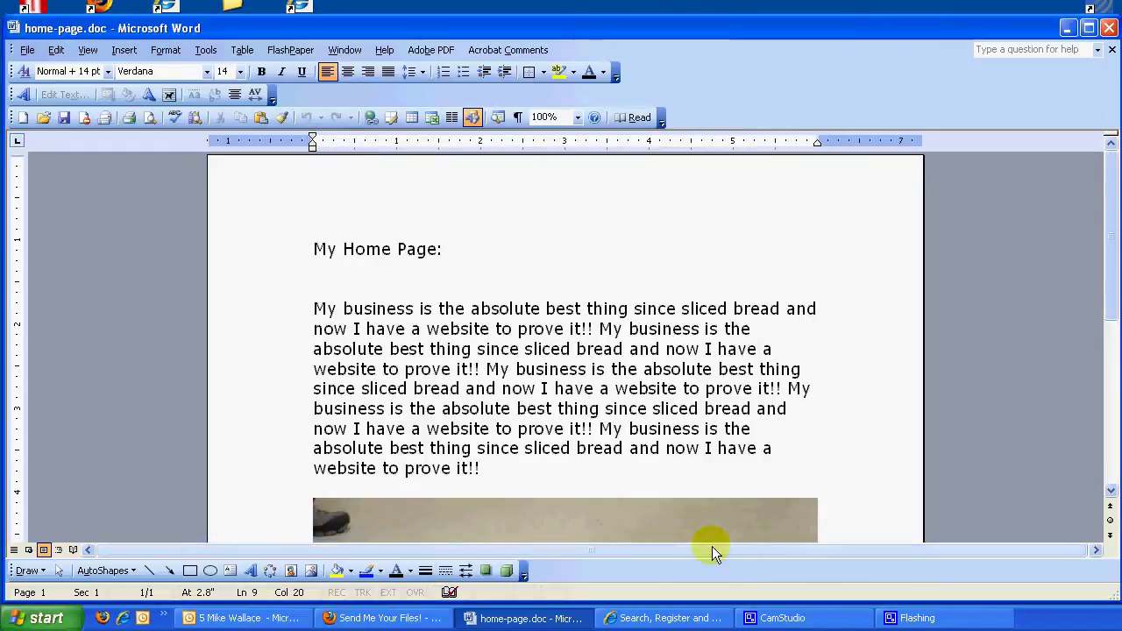
Minimise Word, open the desktop Uploads folder to check its files, then close it.
left_click(1068, 33)
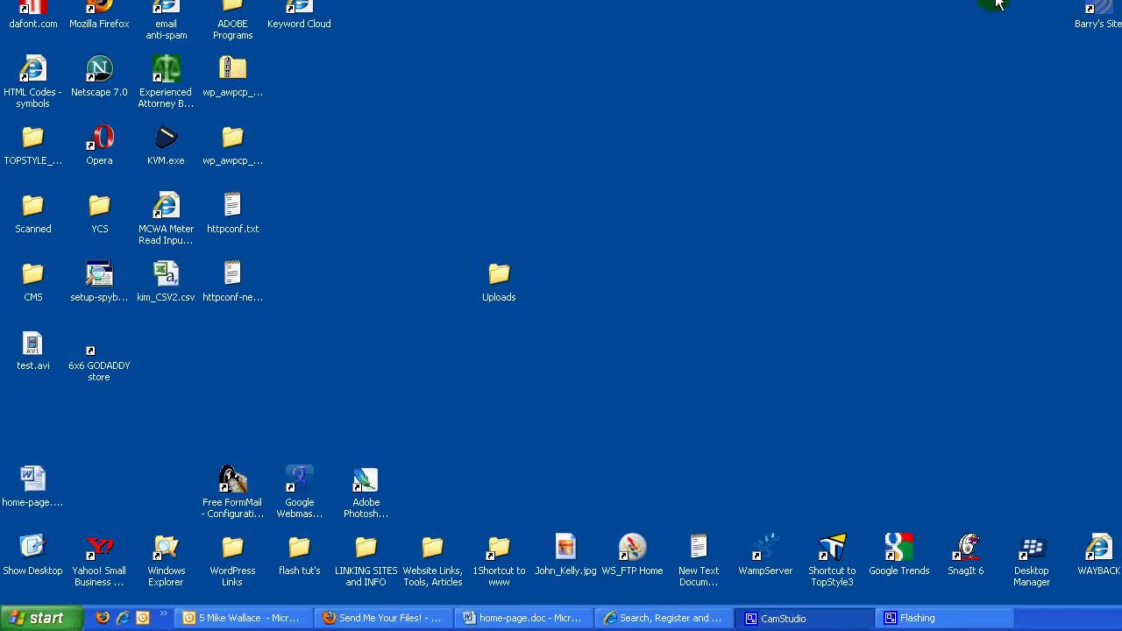
double_click(499, 275)
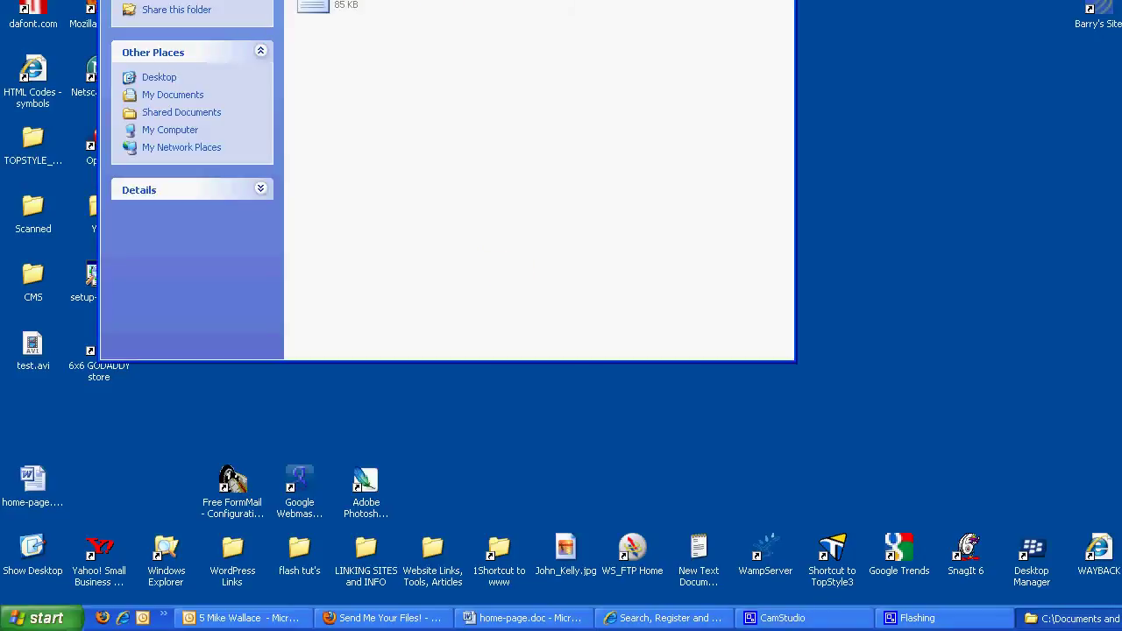
left_click(383, 4)
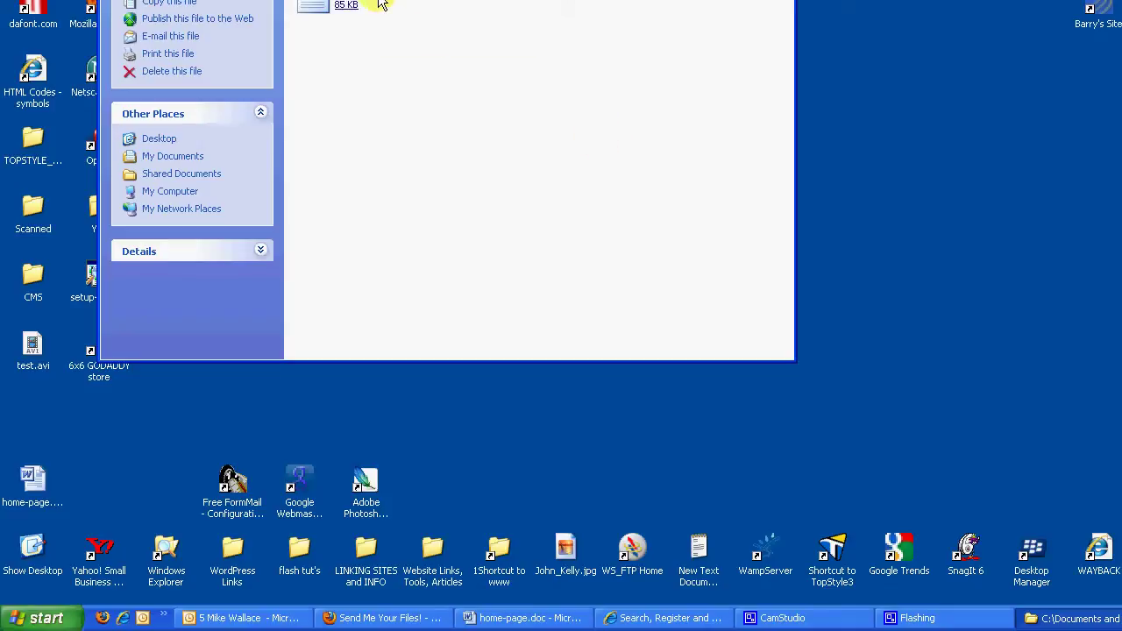
key("alt+F4")
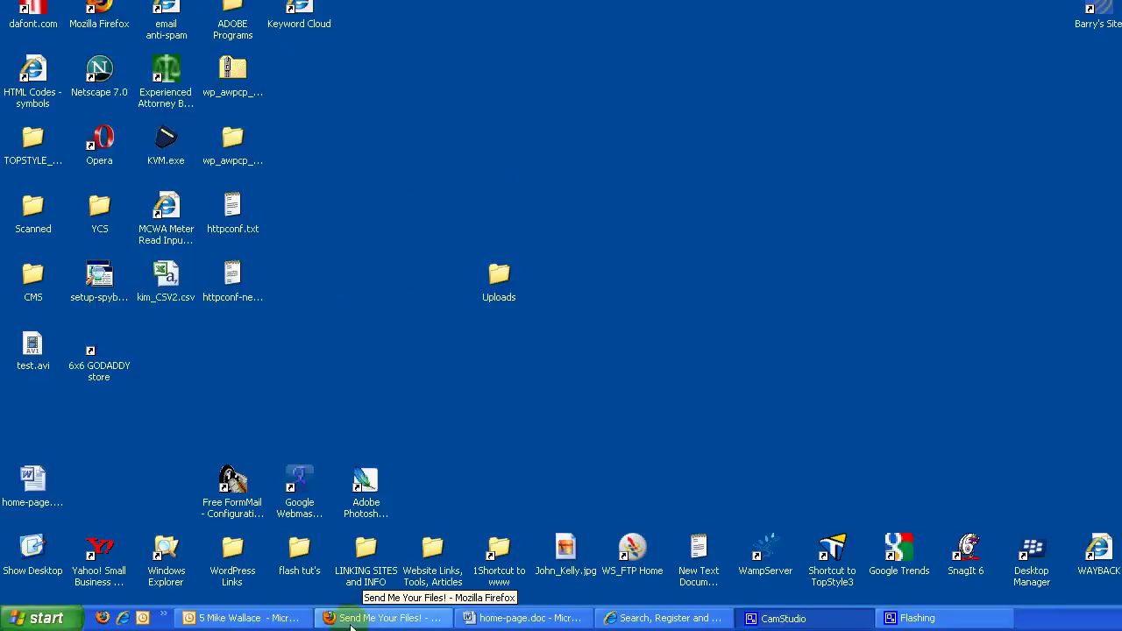
Restore the Send Me Your Files! Firefox page and scroll down to the upload form.
left_click(351, 625)
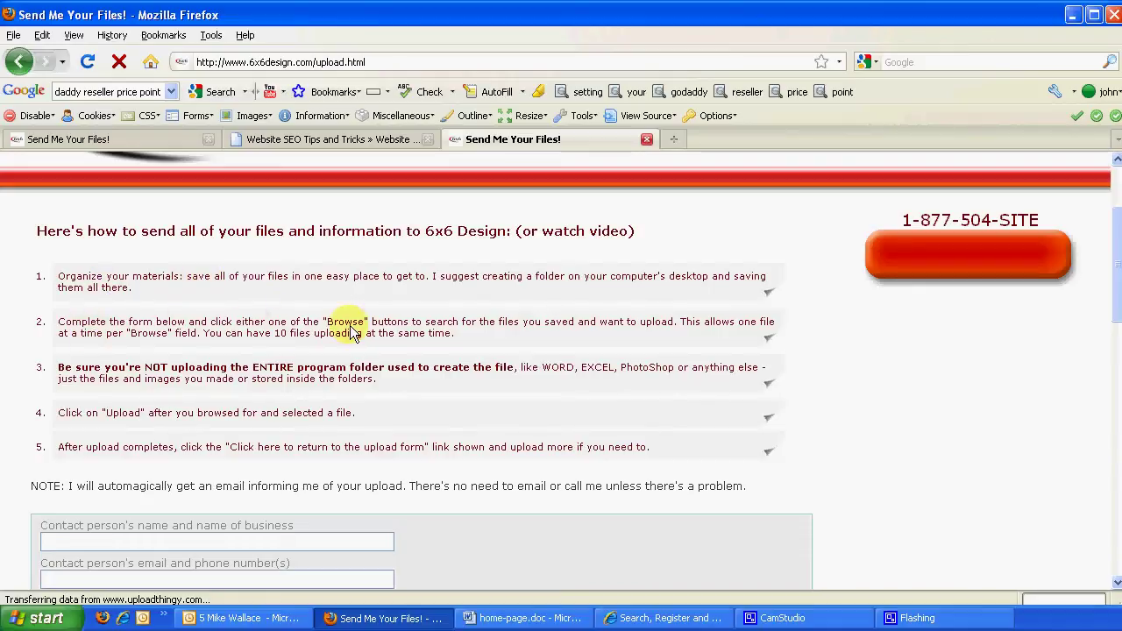
scroll(352, 333, "down", 2)
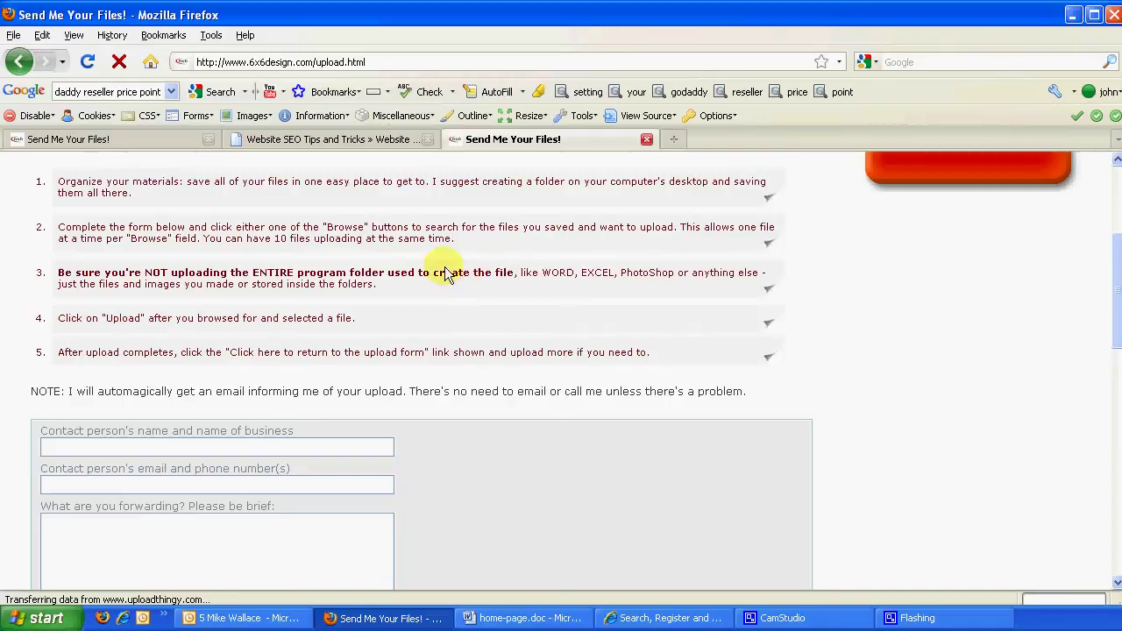
scroll(321, 342, "down", 1)
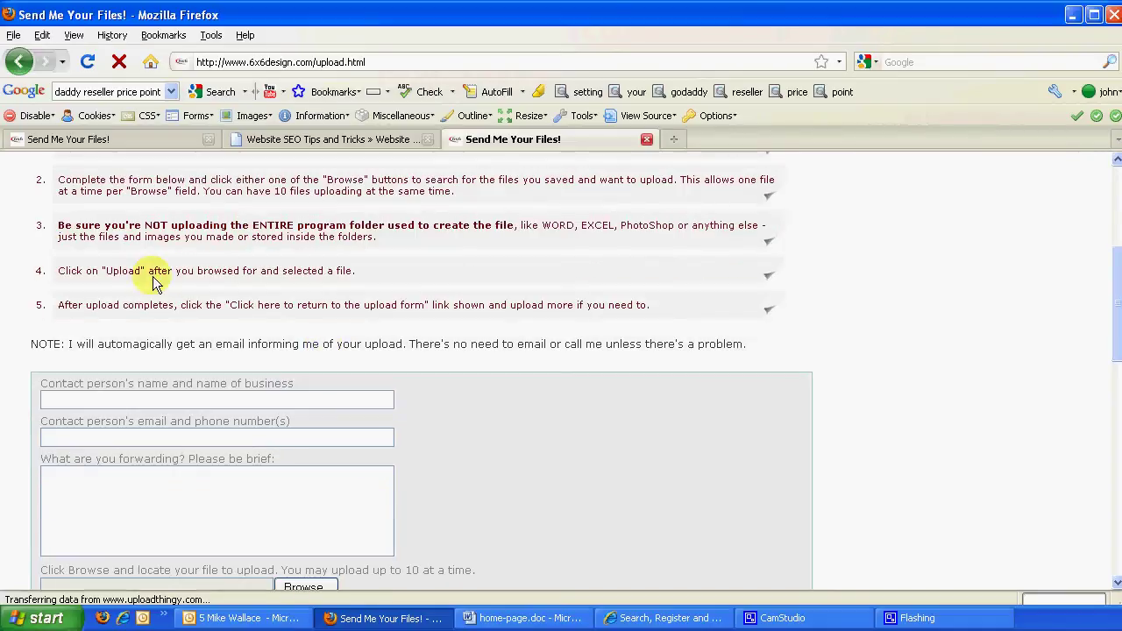
scroll(447, 386, "down", 3)
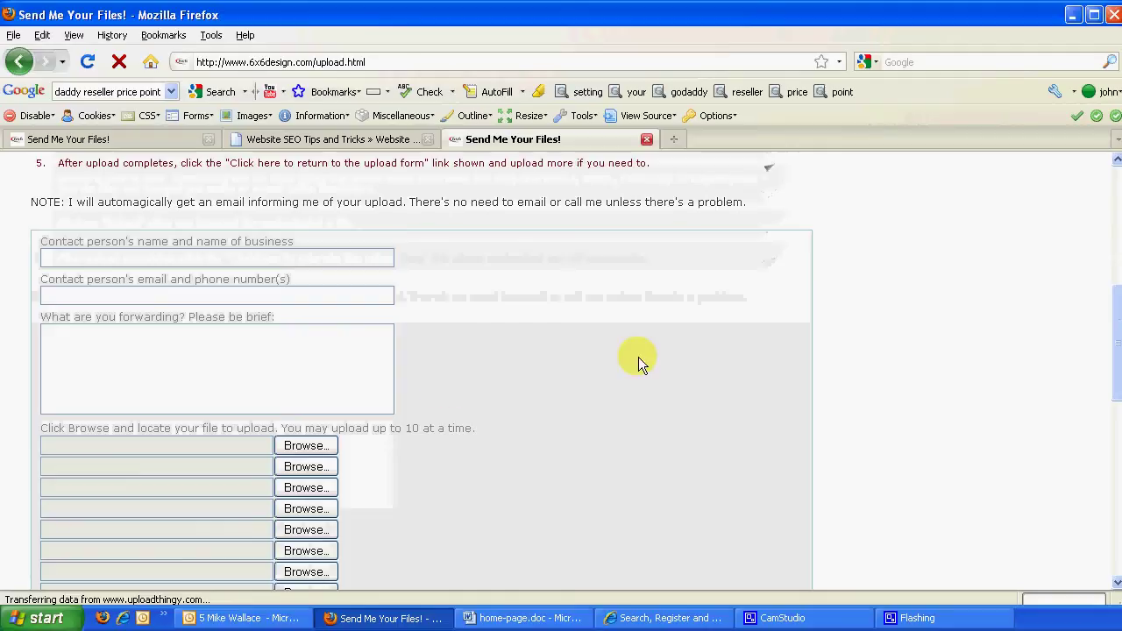
double_click(74, 256)
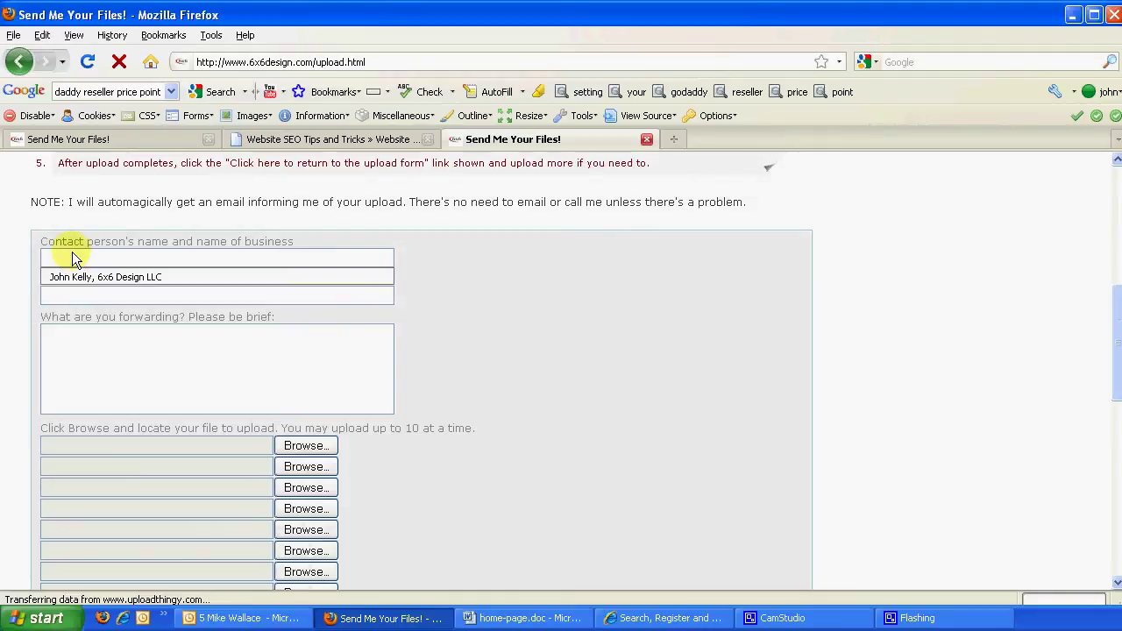
left_click(71, 278)
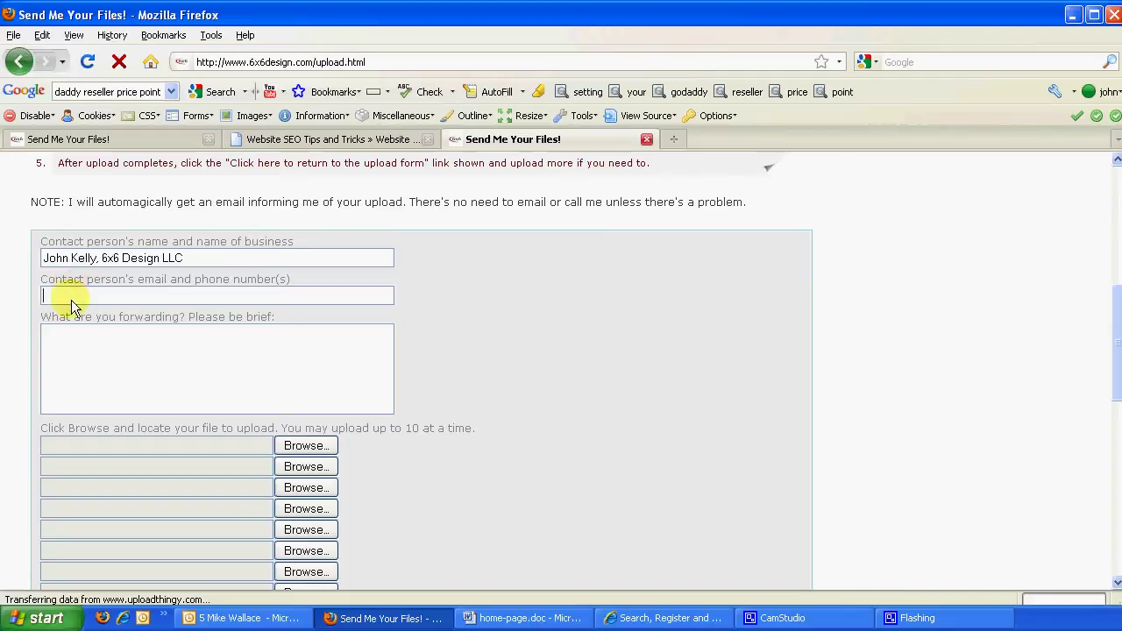
left_click(71, 304)
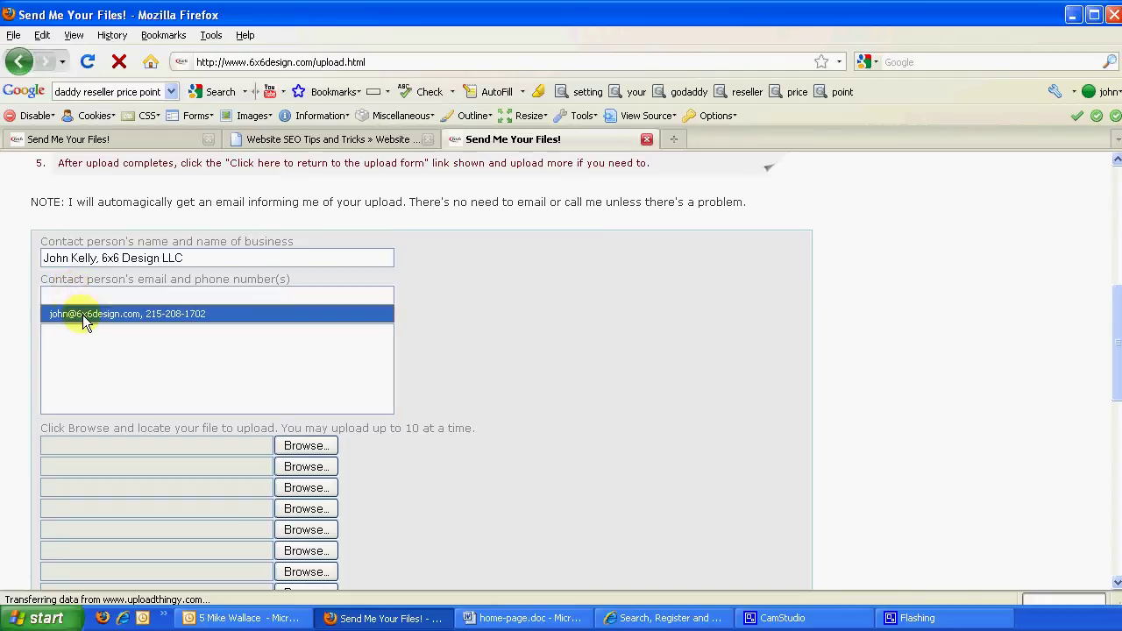
left_click(85, 313)
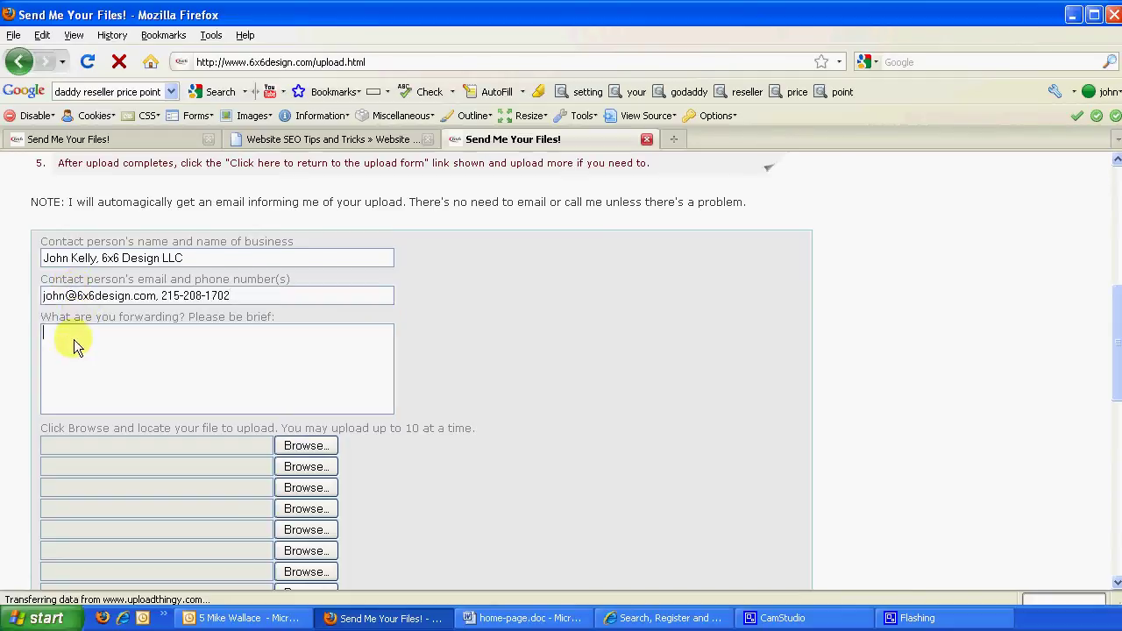
right_click(74, 340)
left_click(103, 401)
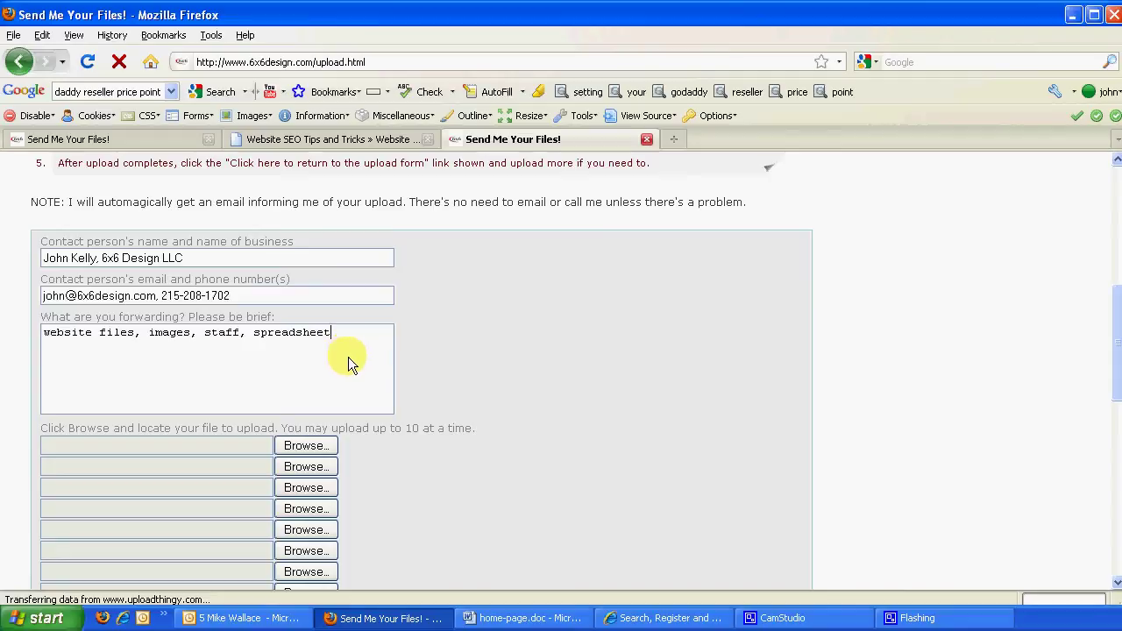
scroll(351, 359, "down", 2)
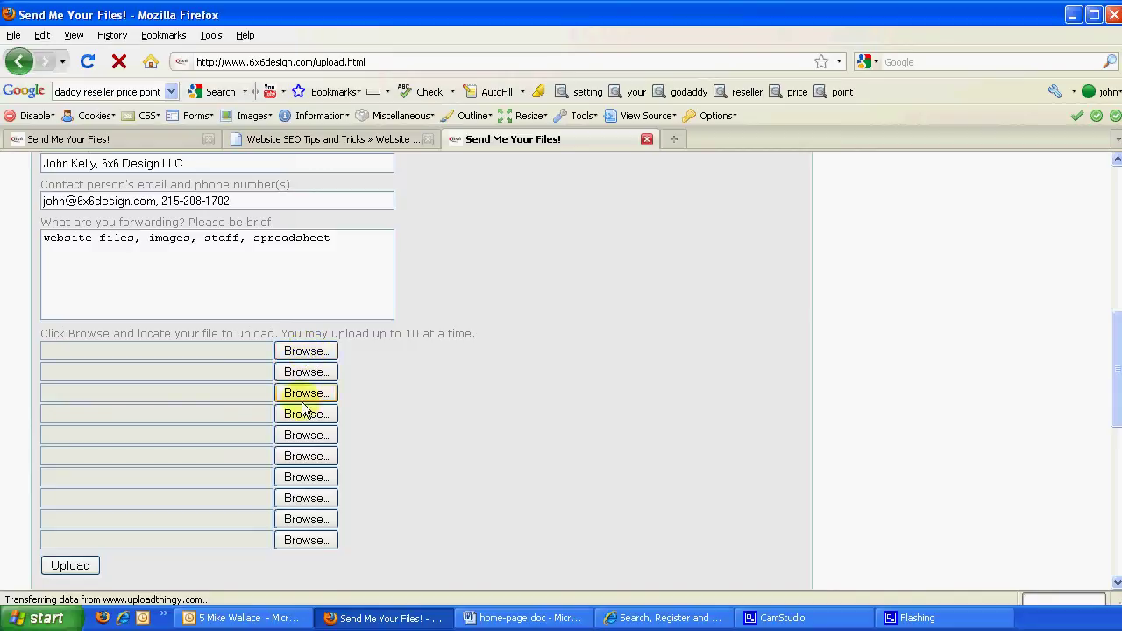
Attach 18_bday.JPG from Desktop > Uploads to the first file slot.
left_click(314, 360)
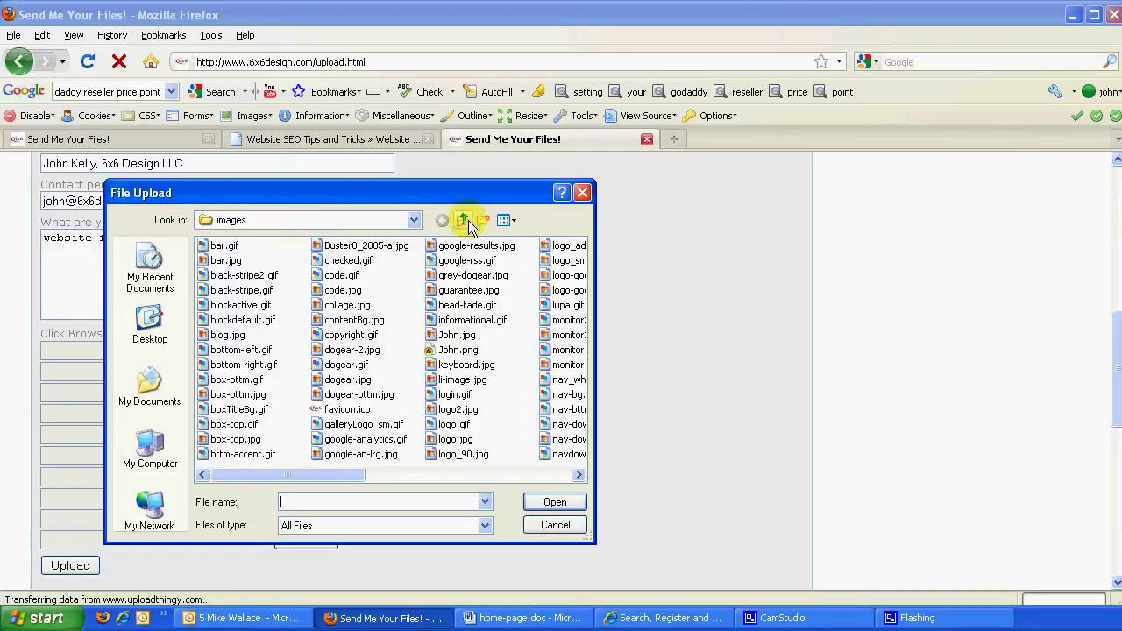
left_click(415, 223)
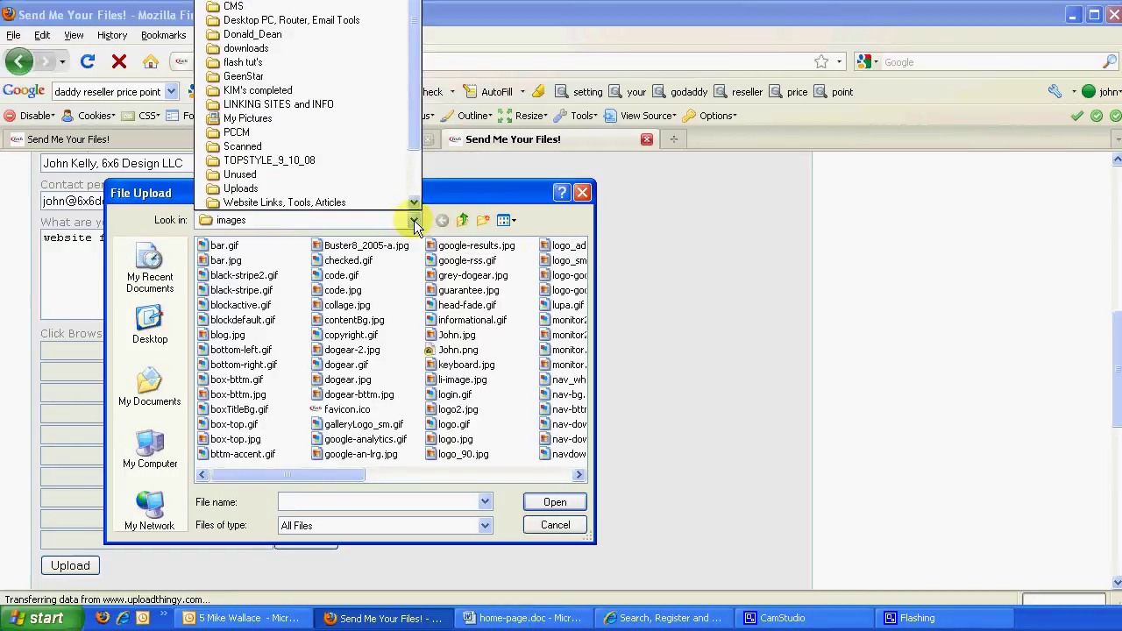
scroll(414, 7, "up", 3)
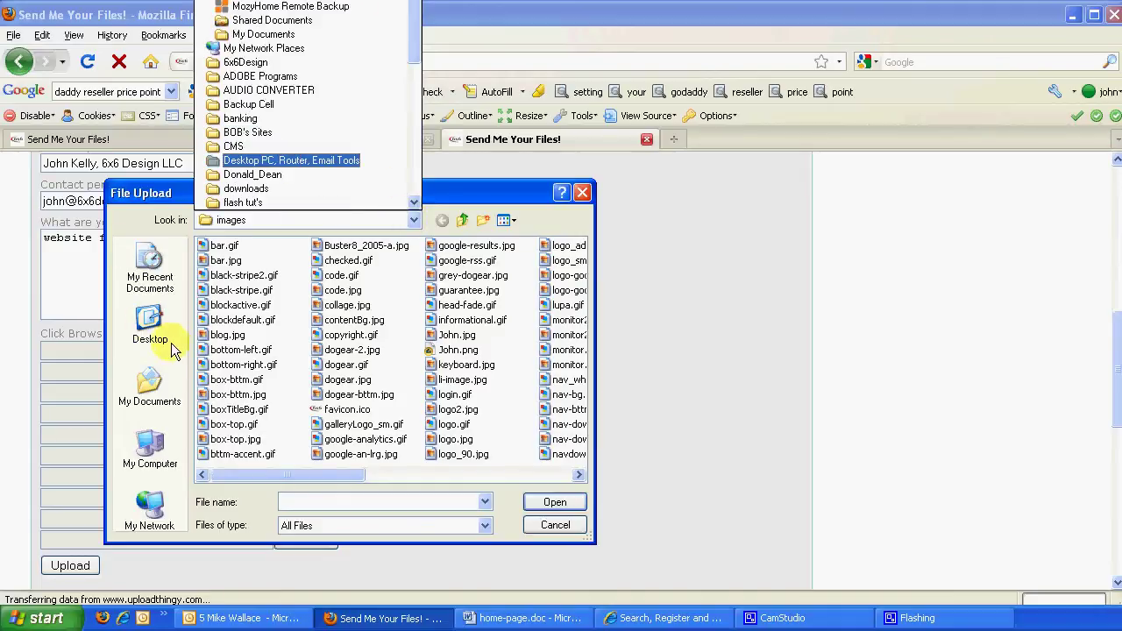
left_click(281, 358)
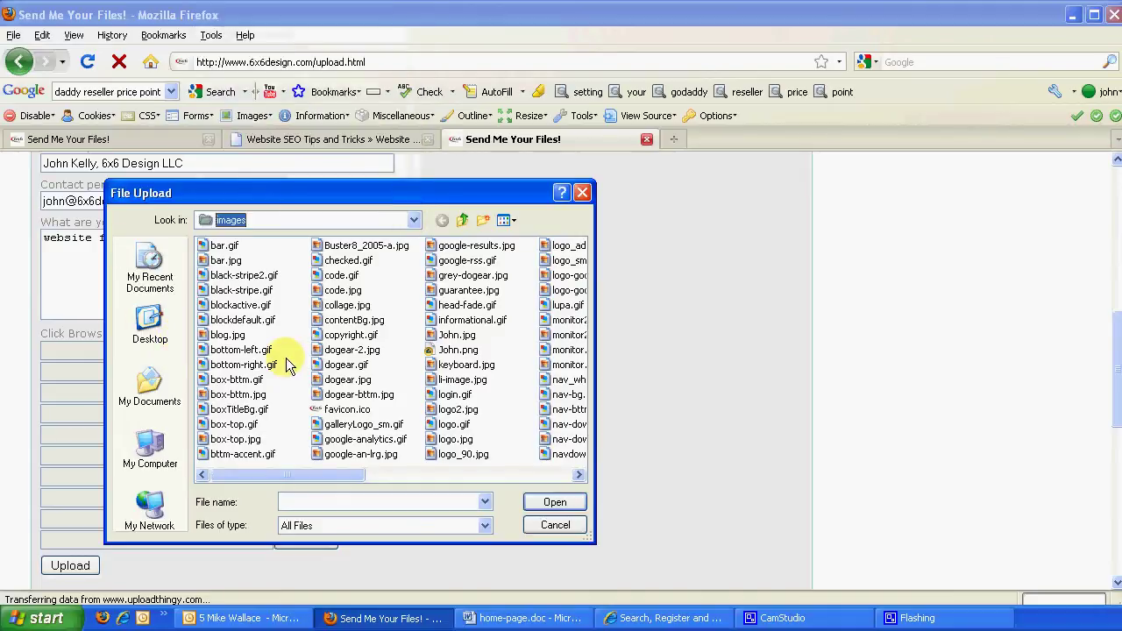
left_click(149, 324)
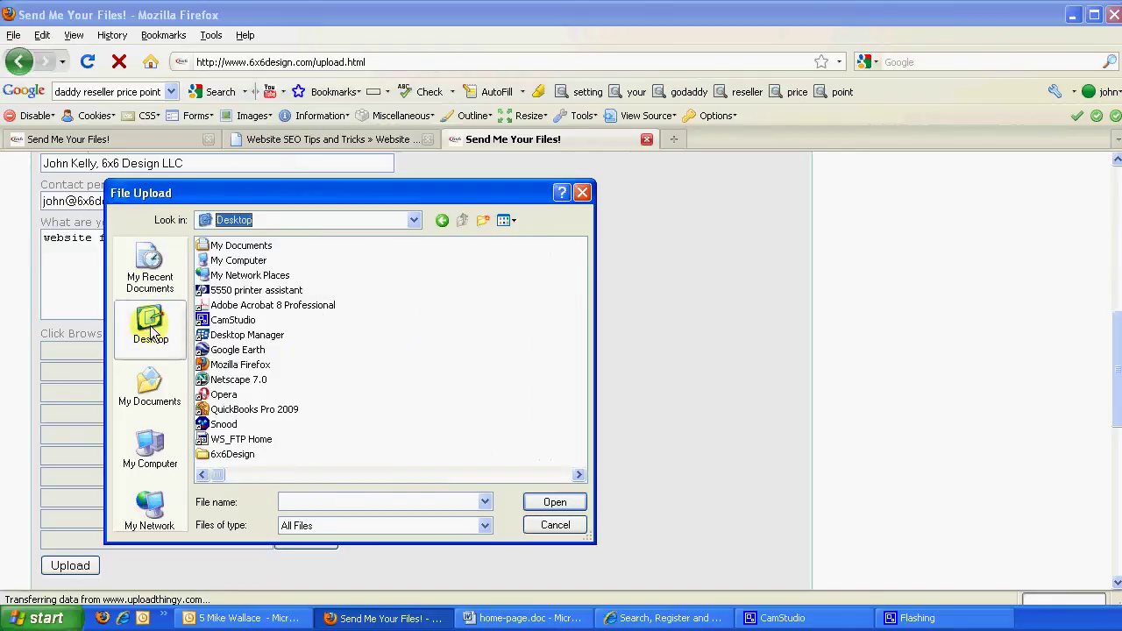
left_click(482, 474)
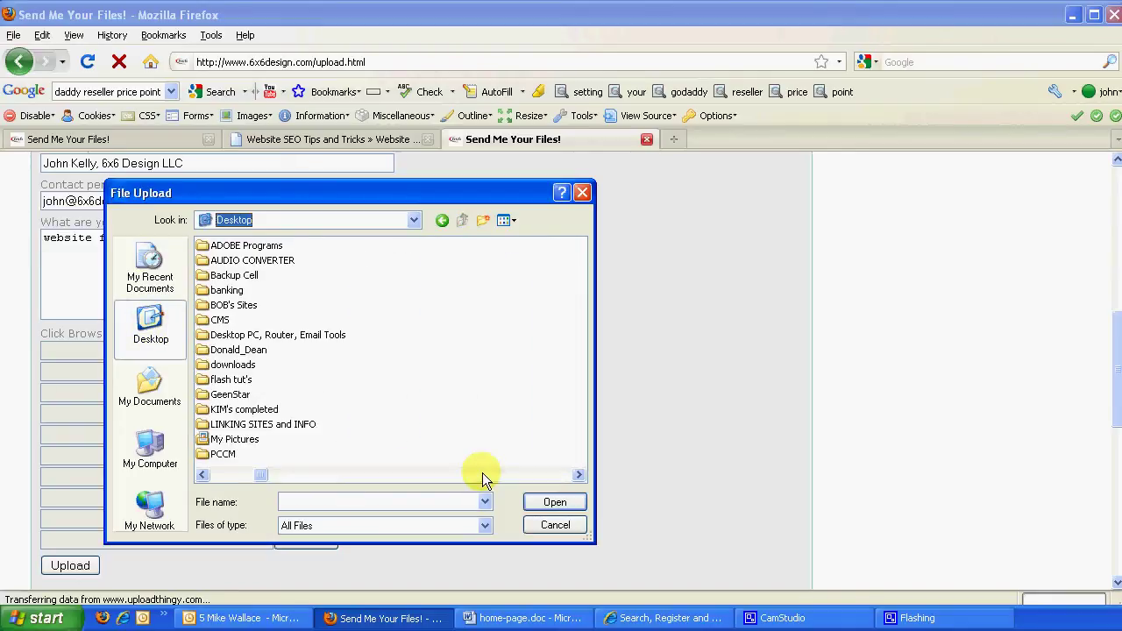
left_click(482, 474)
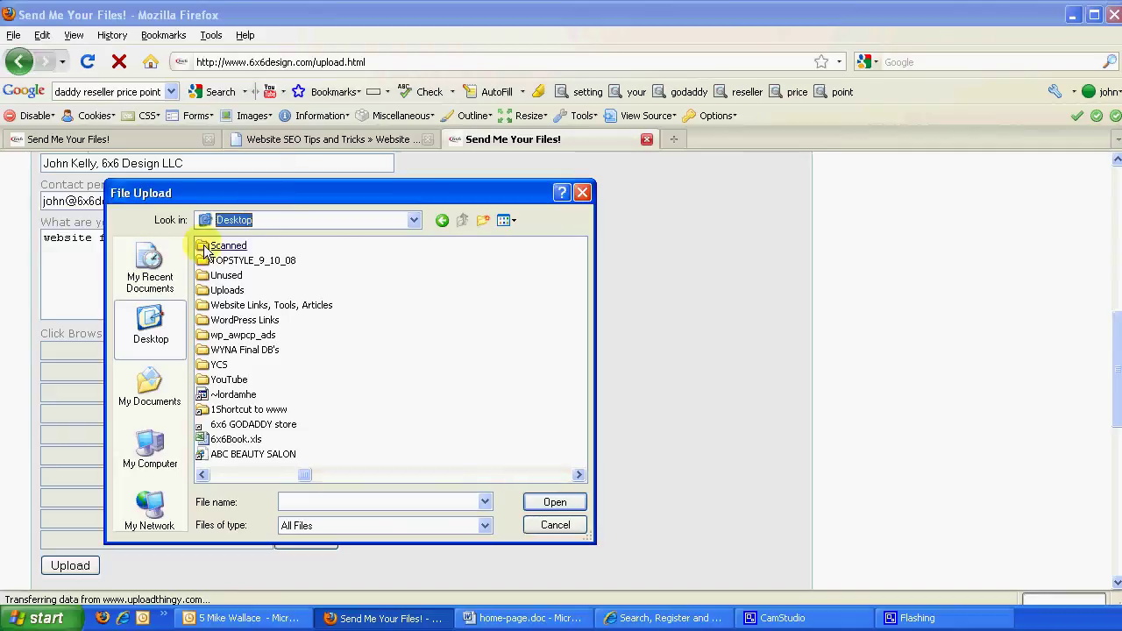
left_click(202, 291)
double_click(201, 294)
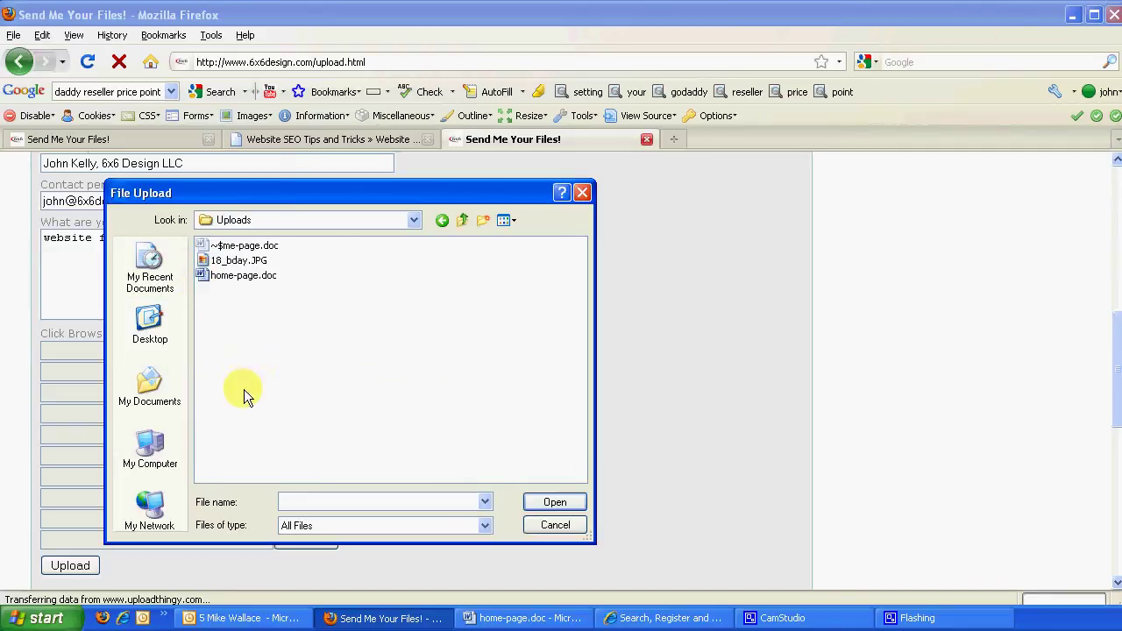
left_click(232, 261)
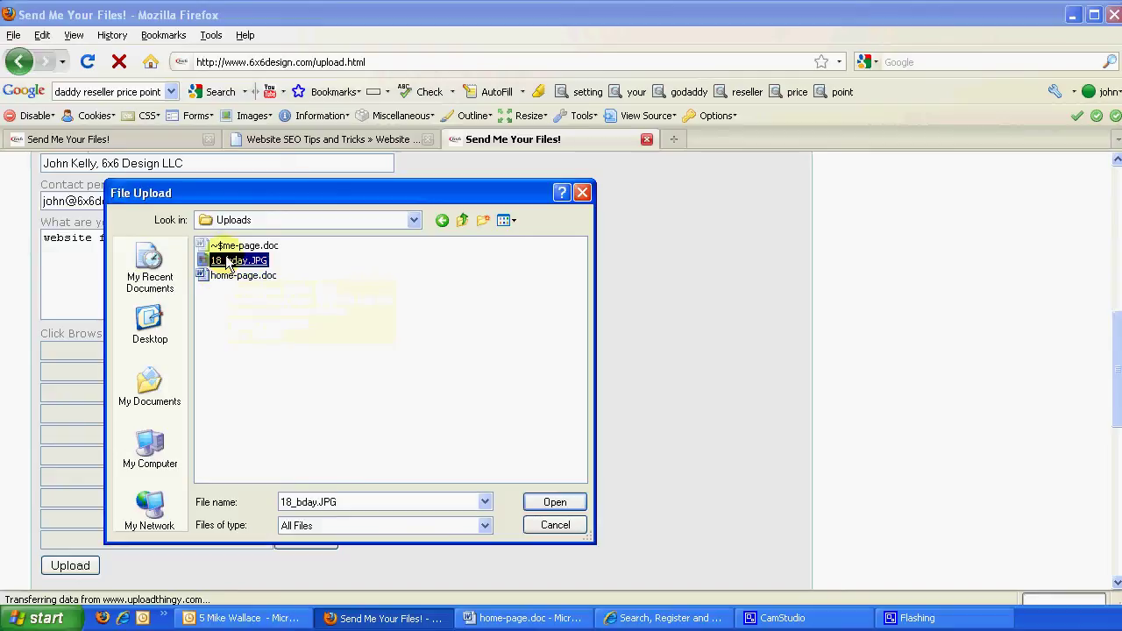
left_click(557, 504)
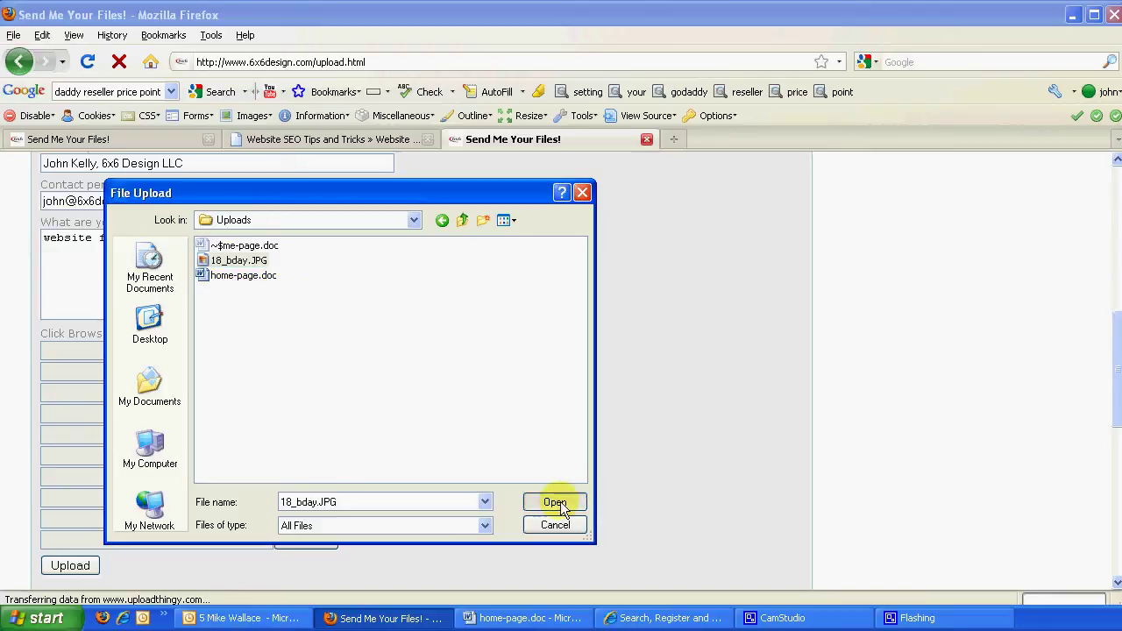
left_click(555, 502)
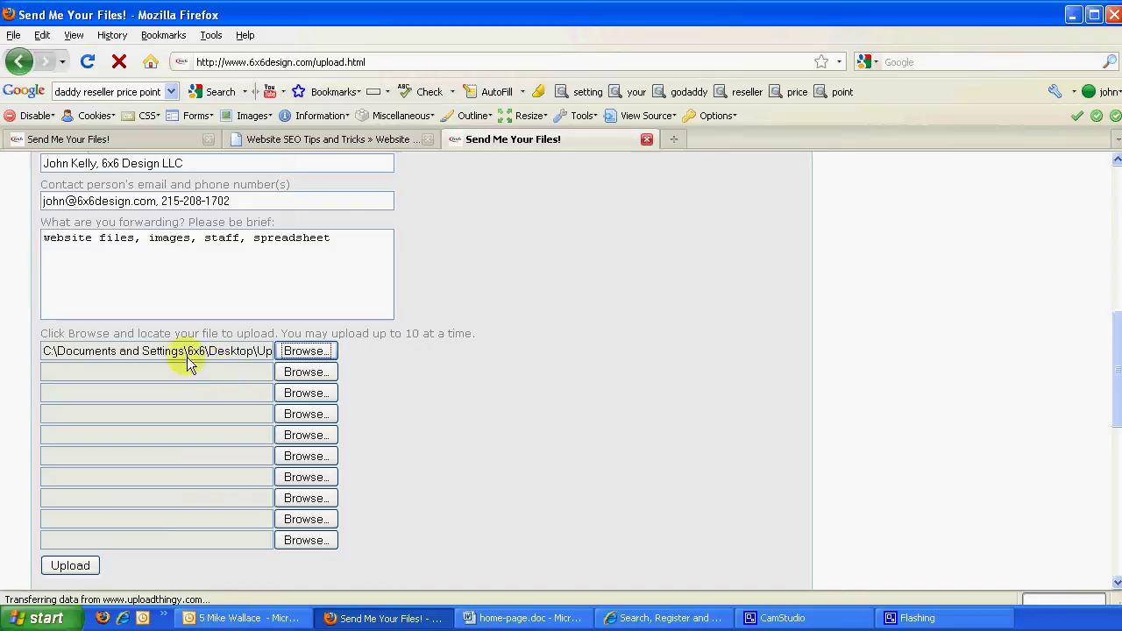
Attach home-page.doc from the Uploads folder to the second file slot.
left_click(305, 371)
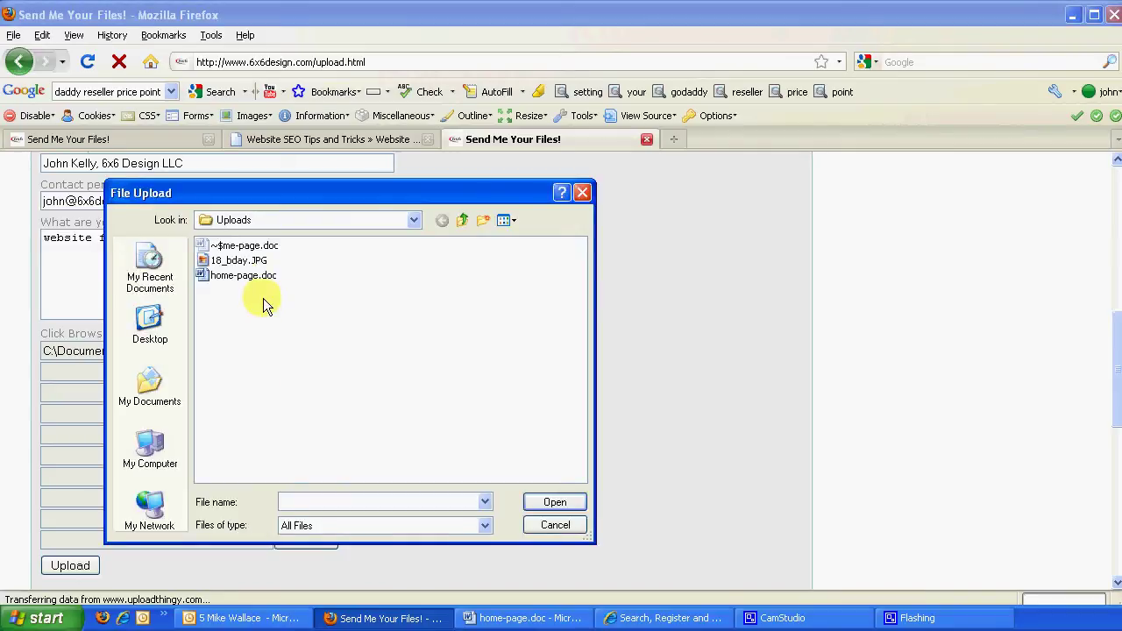
left_click(242, 277)
double_click(243, 276)
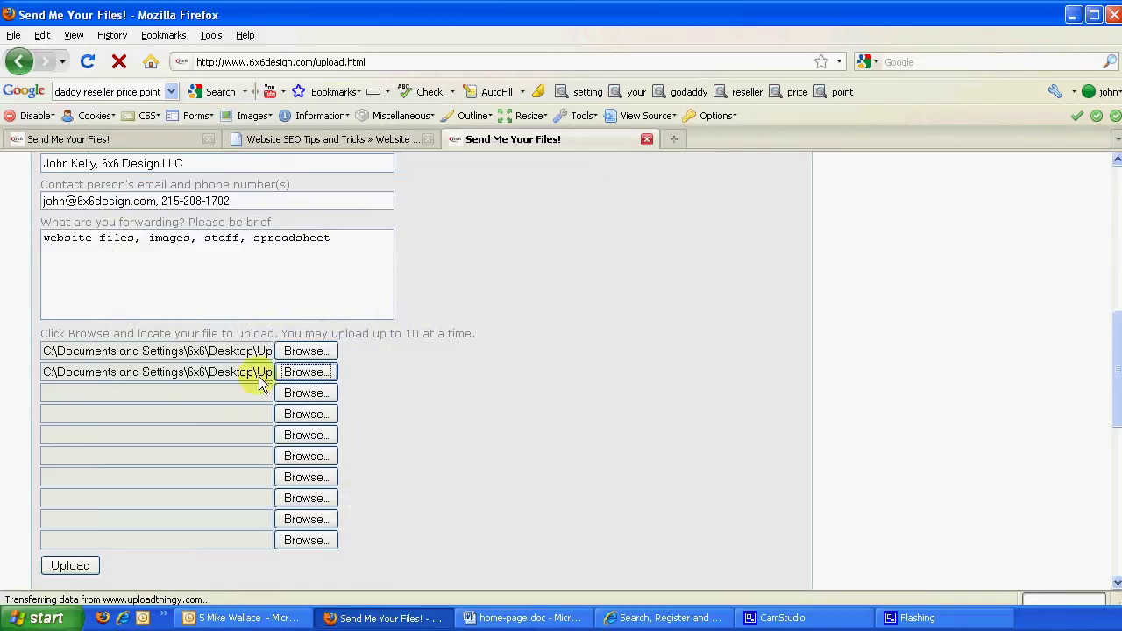
scroll(455, 382, "down", 1)
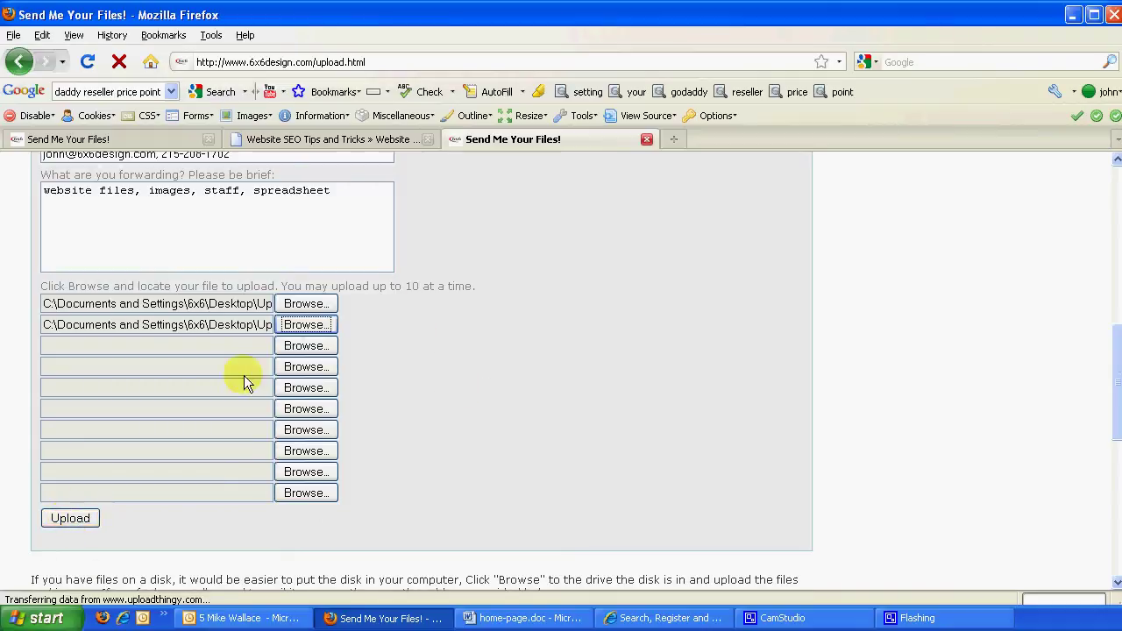
Upload both files and review the success page listing 18_bday.JPG and home-page.doc.
left_click(69, 518)
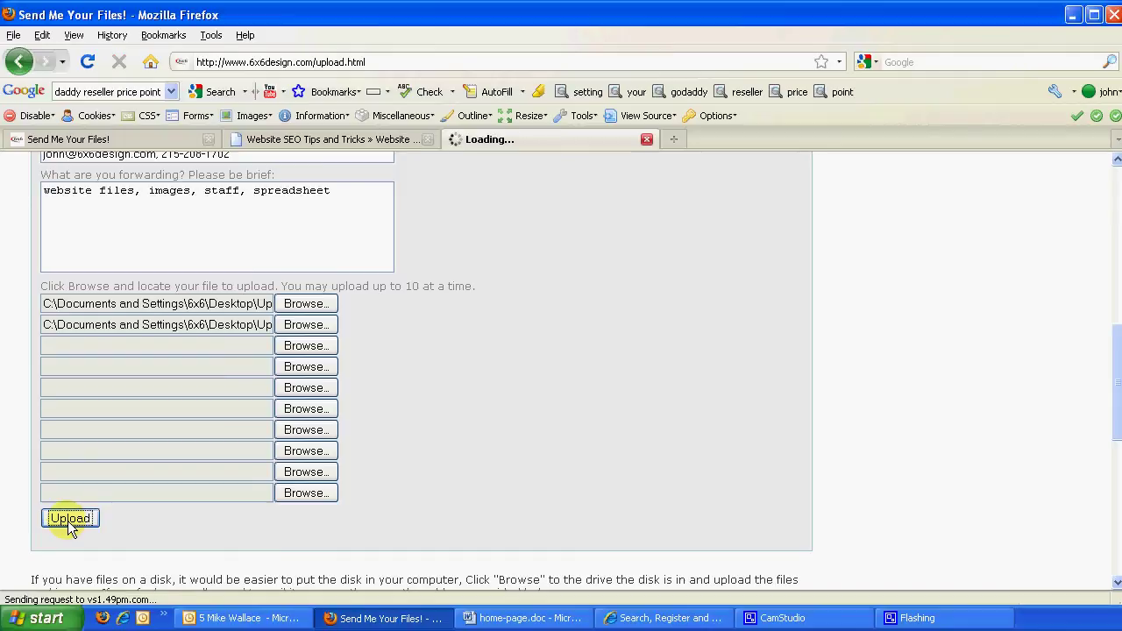
scroll(209, 303, "up", 3)
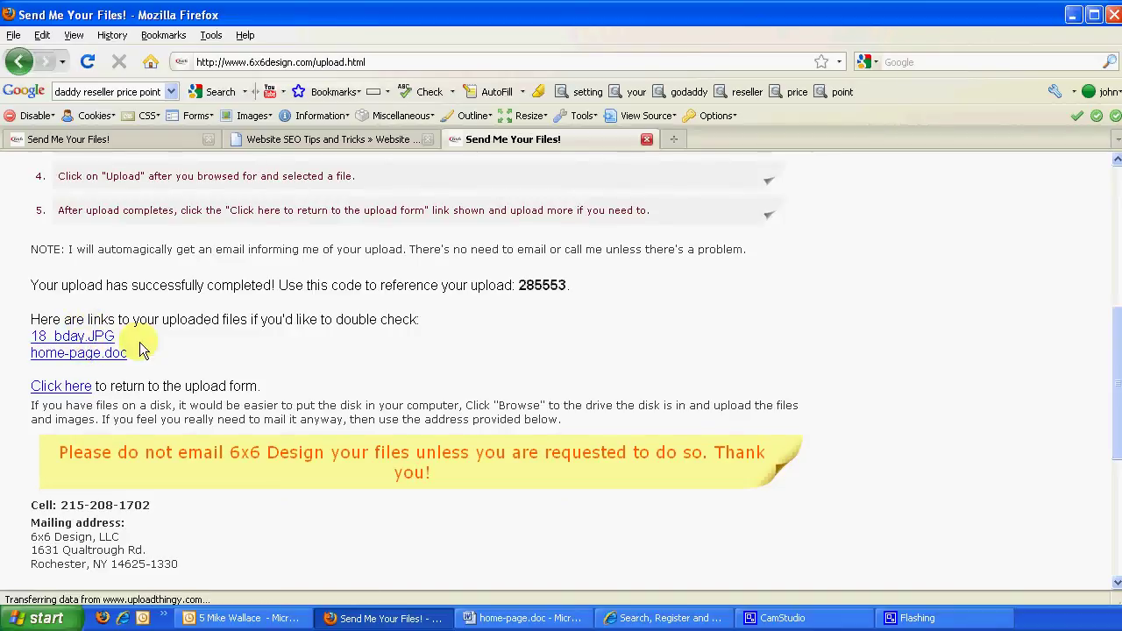
scroll(138, 342, "down", 1)
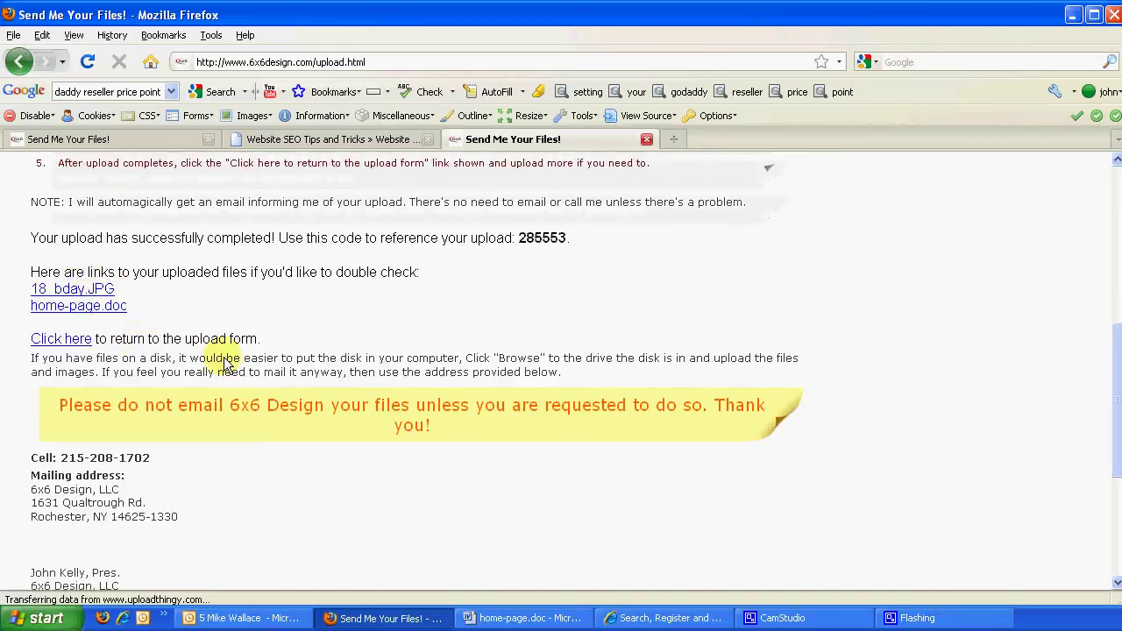
Reopen the upload form, autofill the contact name, e-mail and phone, and paste the forwarded-items description.
left_click(50, 342)
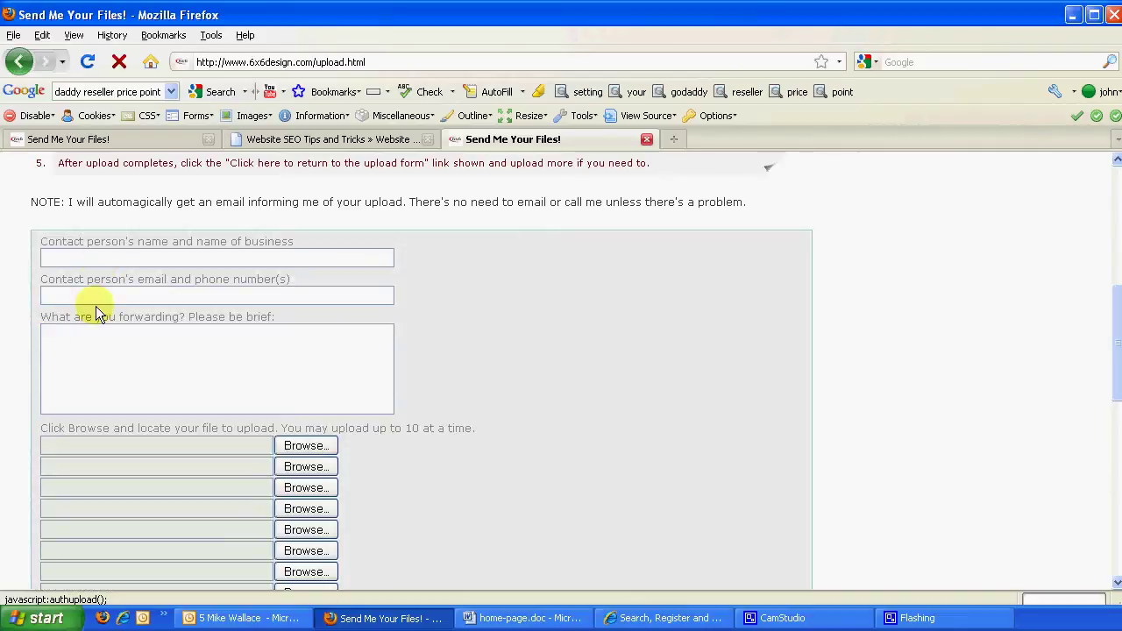
double_click(75, 256)
left_click(74, 277)
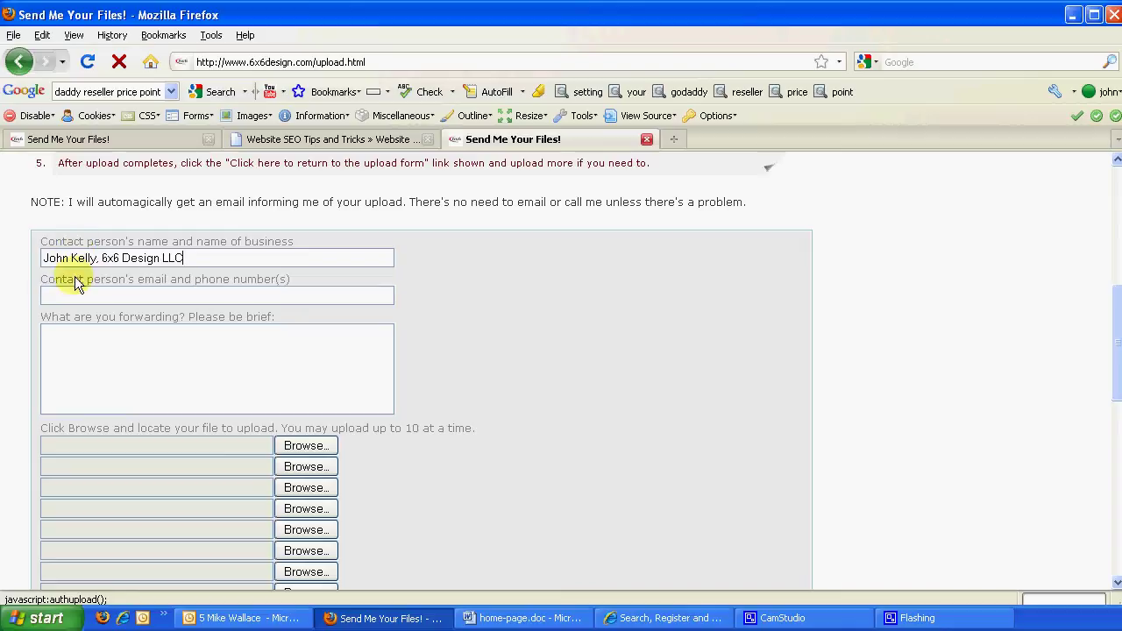
double_click(70, 293)
left_click(71, 318)
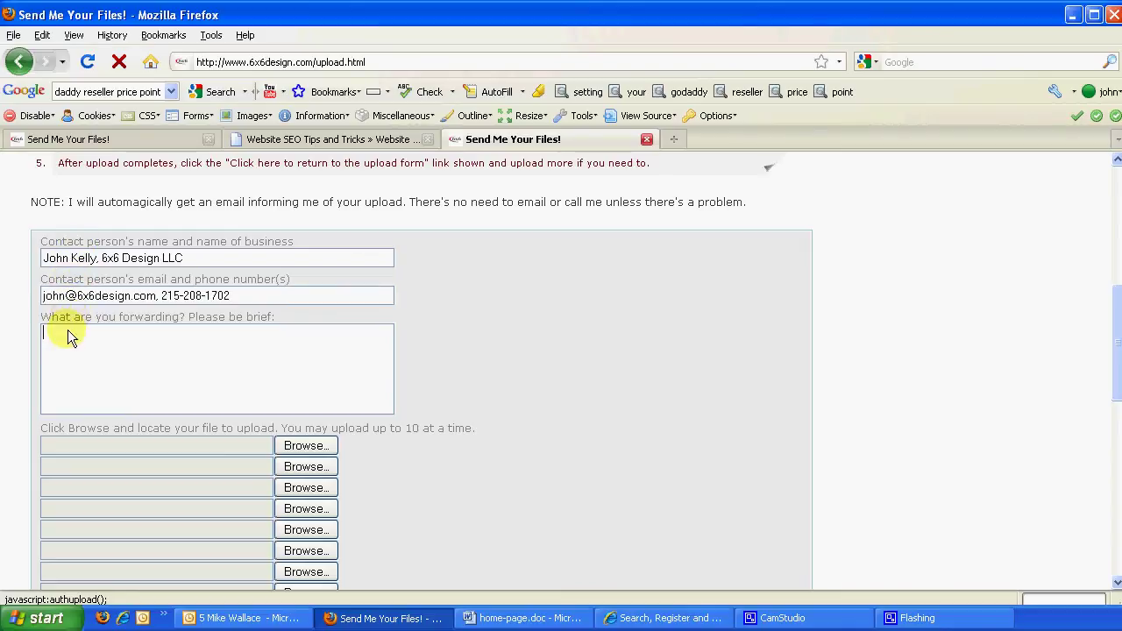
right_click(67, 329)
left_click(100, 395)
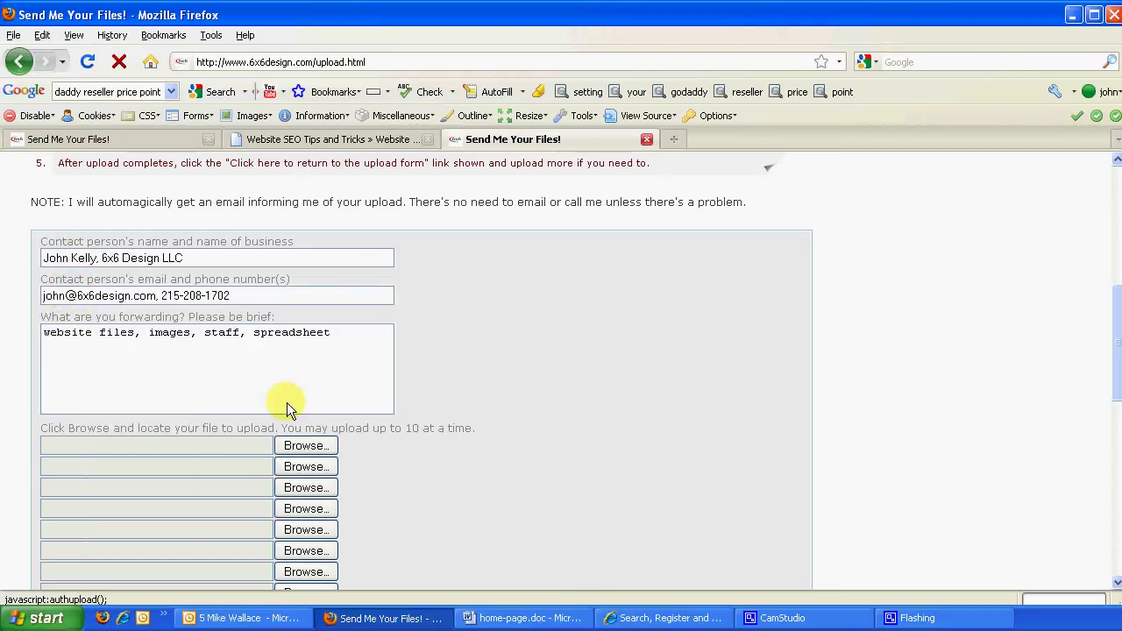
Open the first slot's file picker, cancel without choosing a file, and scroll down.
left_click(305, 445)
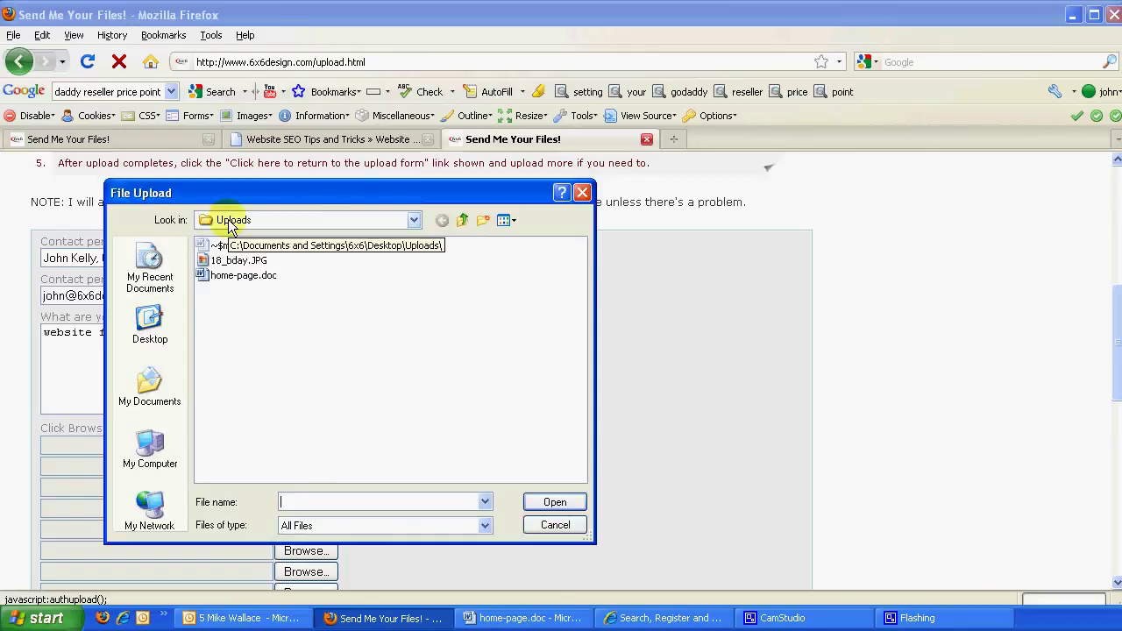
left_click(558, 526)
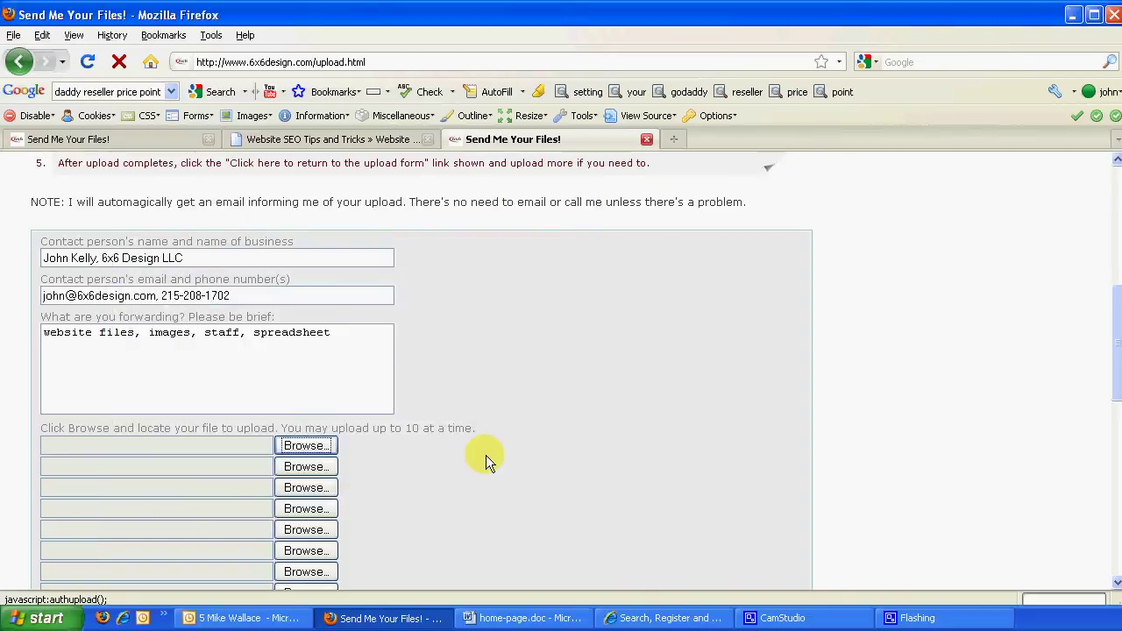
scroll(504, 481, "down", 6)
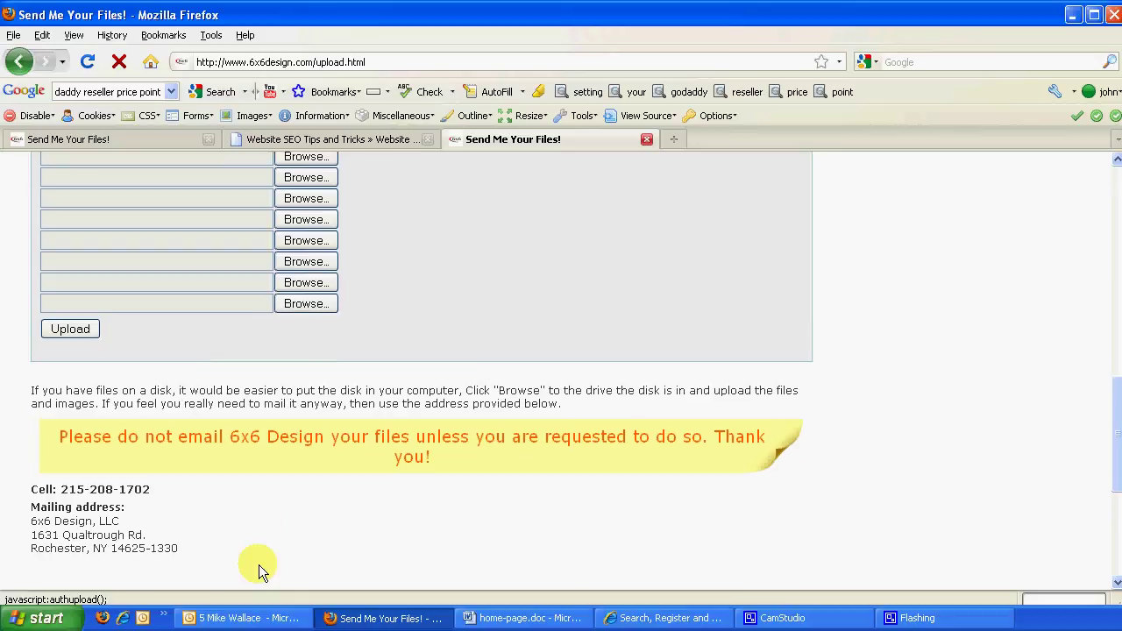
scroll(260, 568, "up", 15)
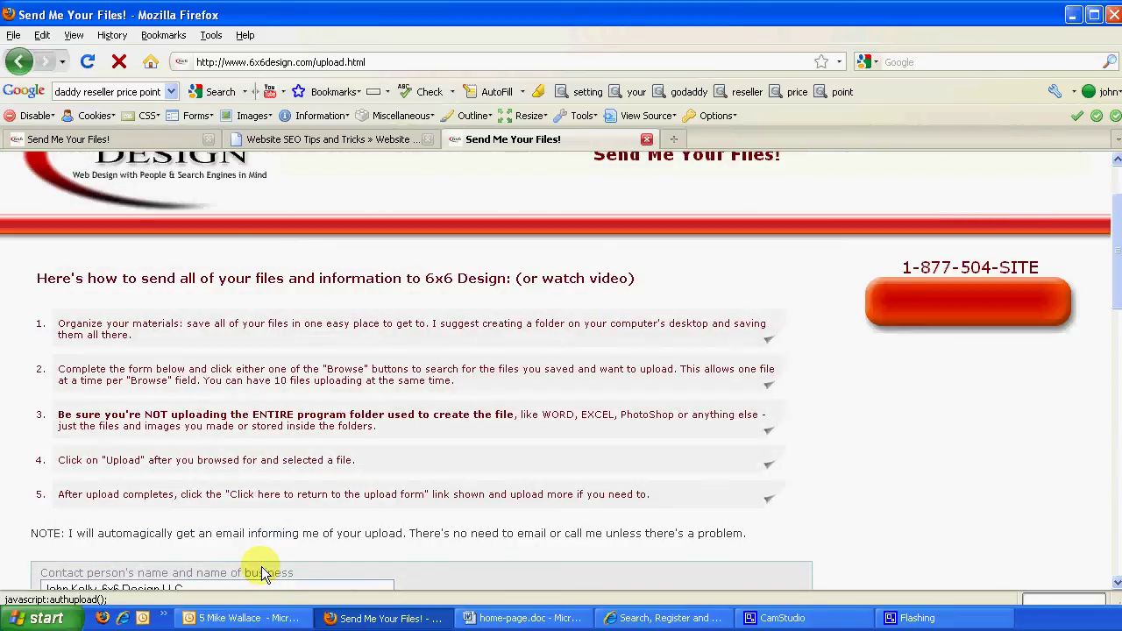
scroll(261, 566, "up", 2)
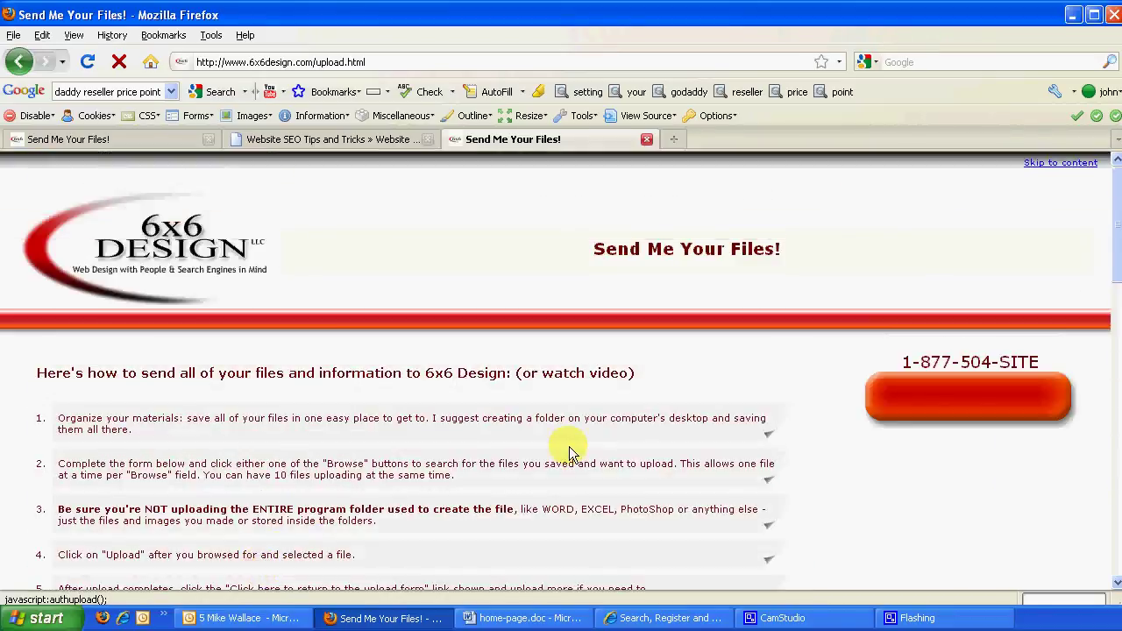